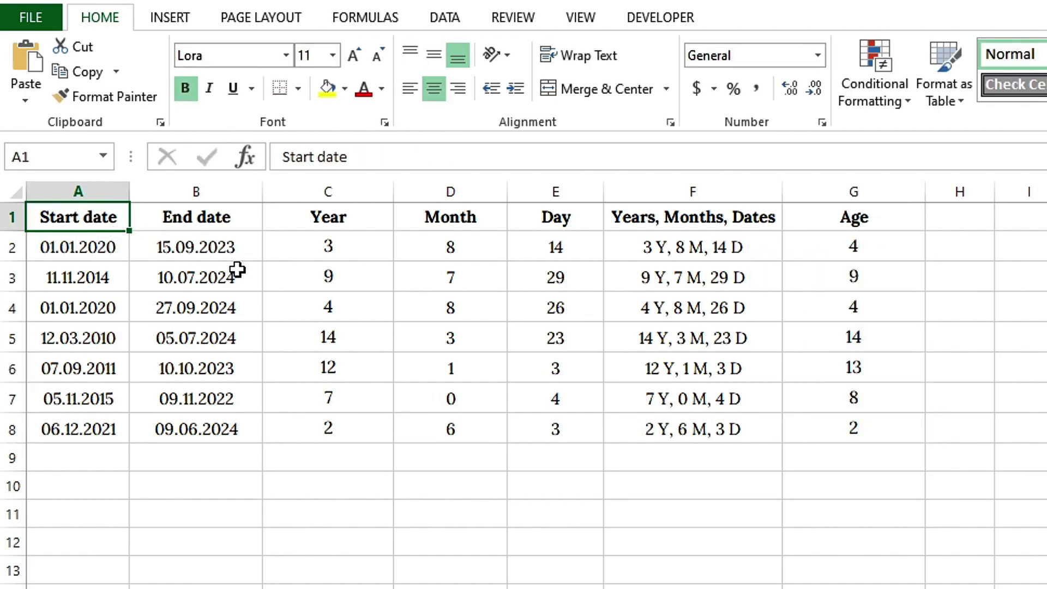
# Step: Examine the start and end dates in row 2 and the Year, Month, Day and Age column headings
pyautogui.click(874, 220)
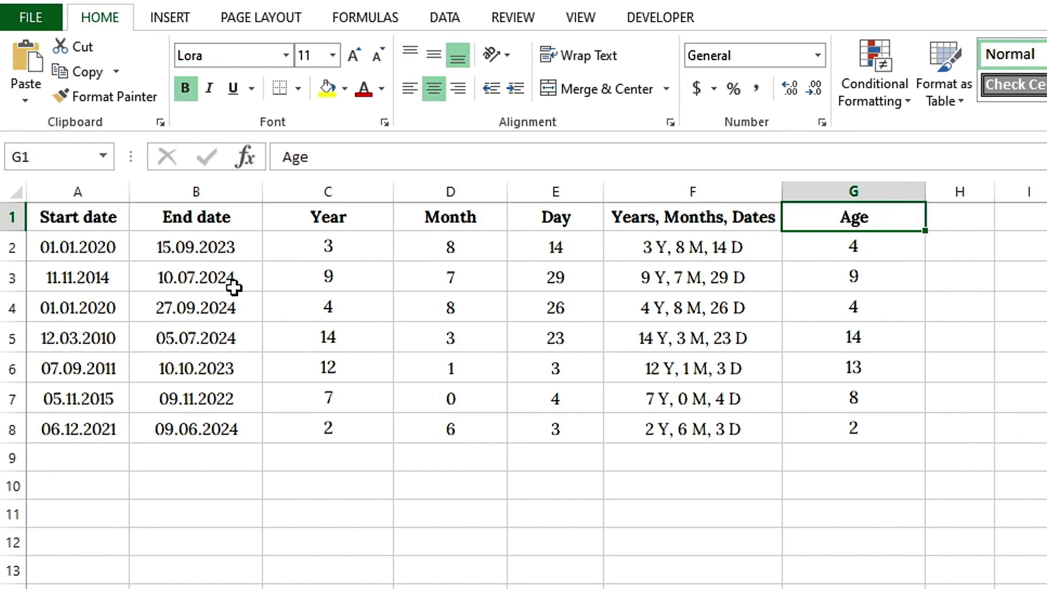
pyautogui.click(104, 279)
pyautogui.click(148, 277)
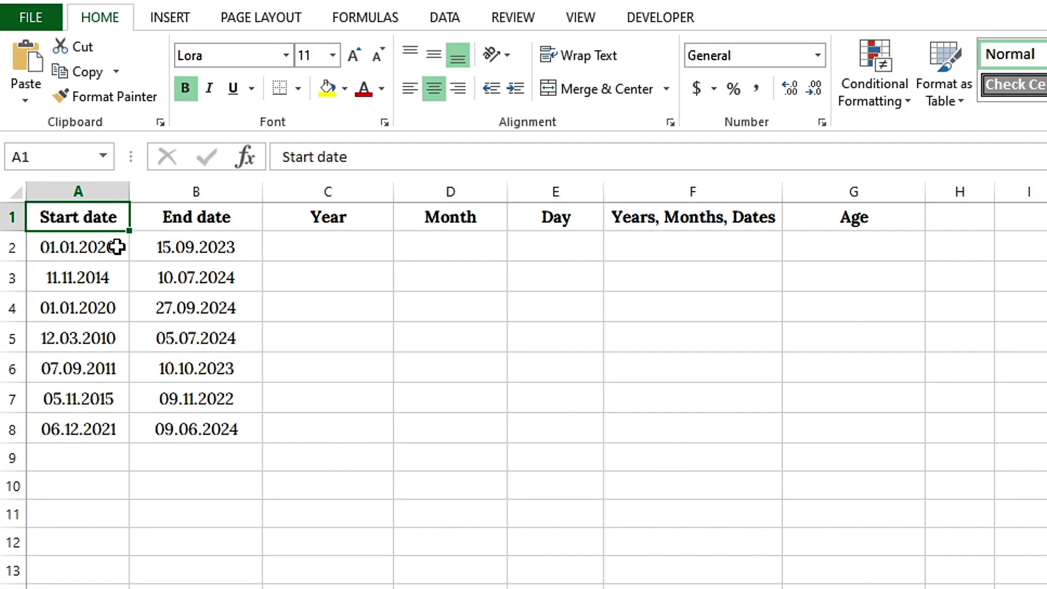
pyautogui.press('Down')
pyautogui.press('Right')
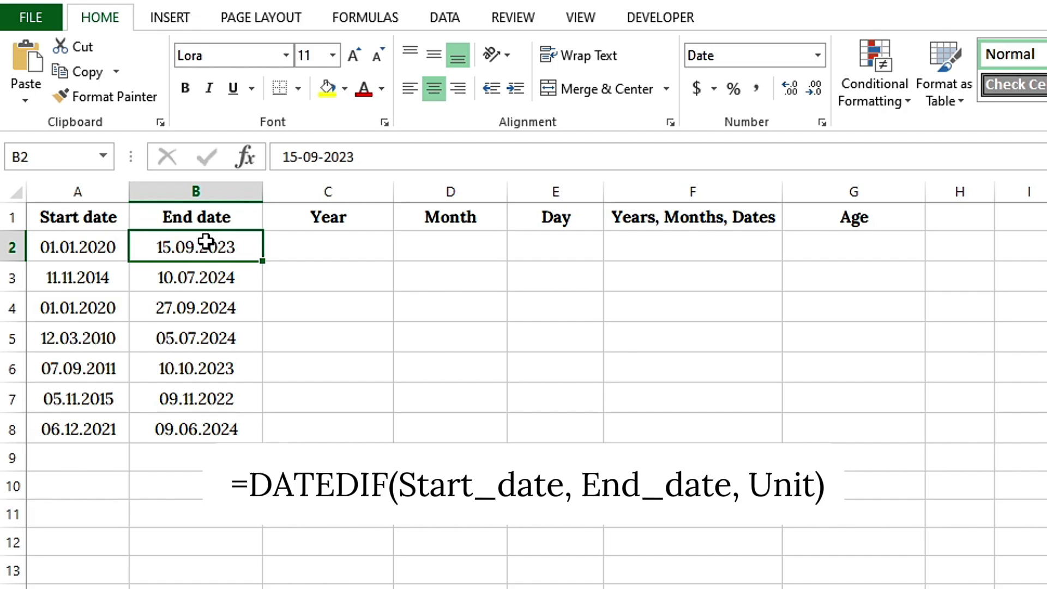
pyautogui.click(304, 218)
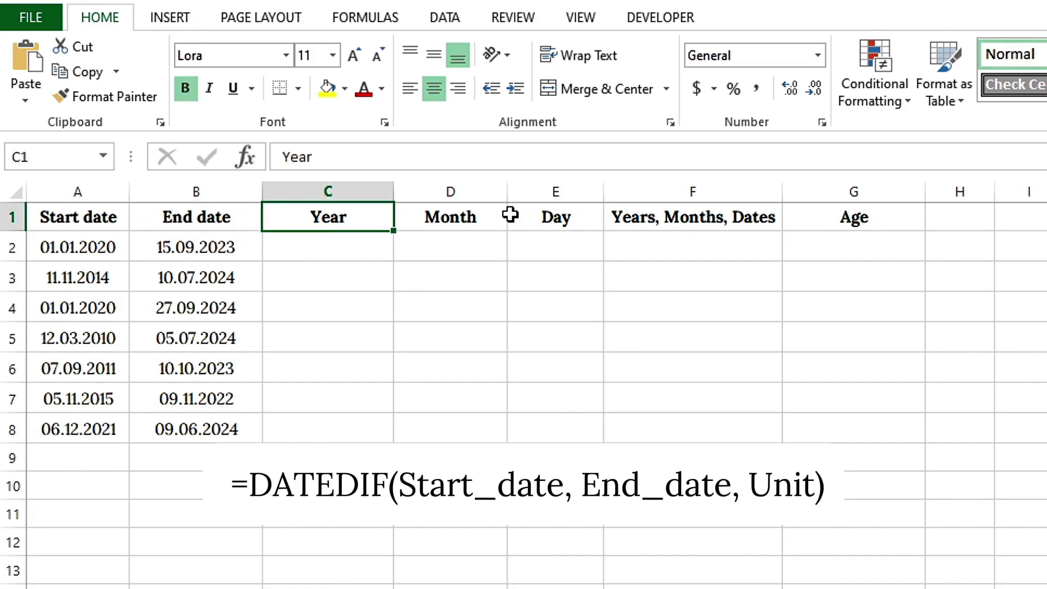
pyautogui.press('Right')
pyautogui.press('Right')
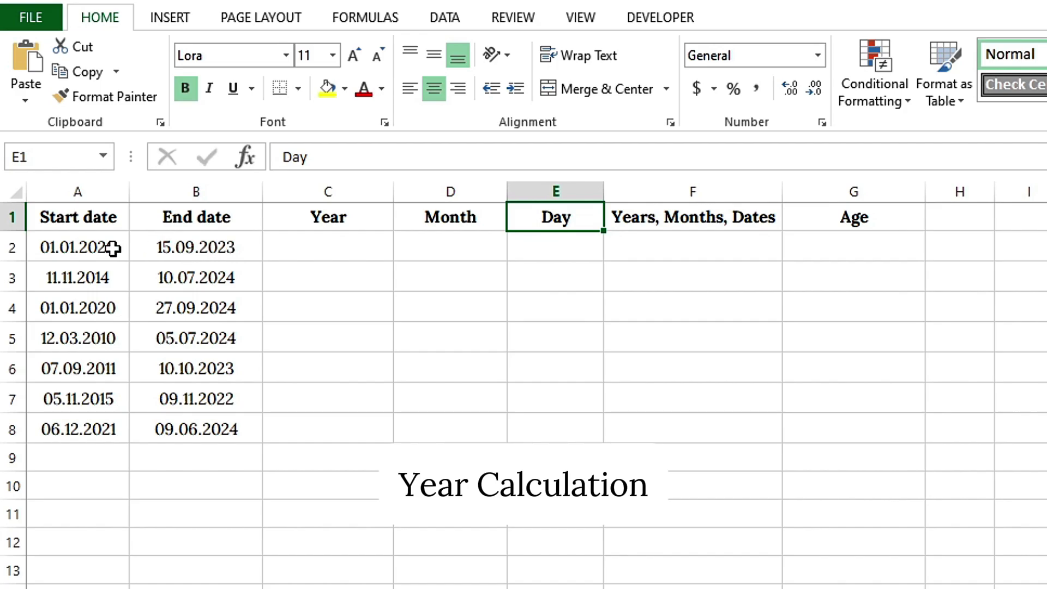
pyautogui.click(63, 254)
pyautogui.click(190, 252)
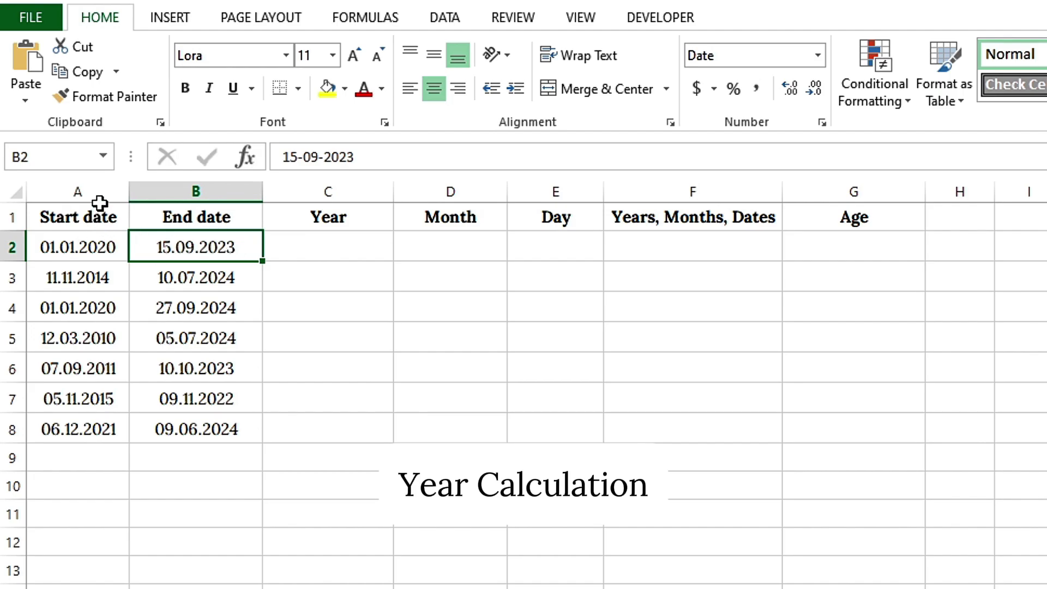
pyautogui.click(76, 246)
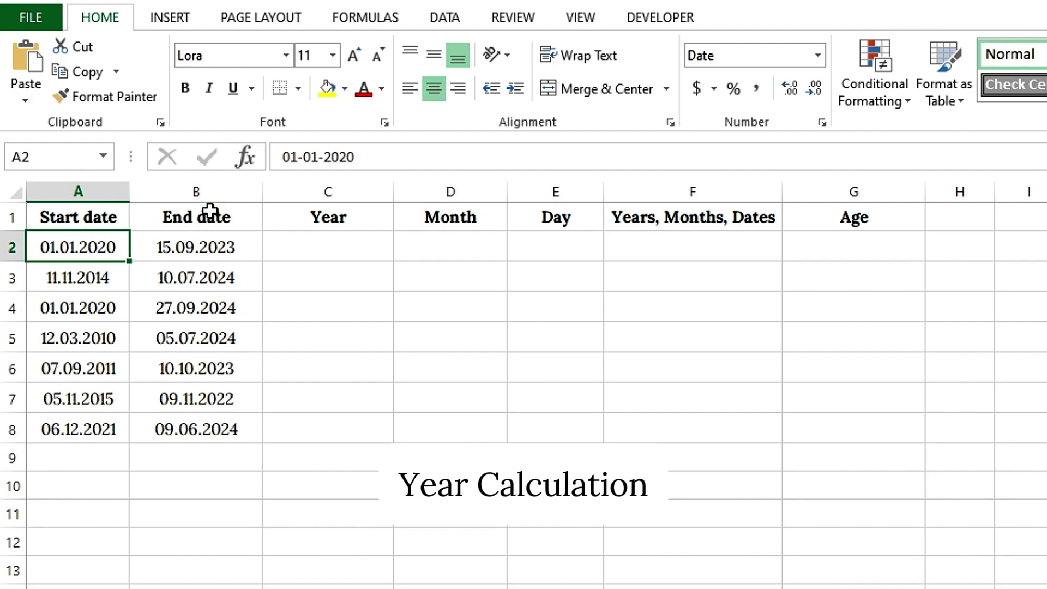
pyautogui.click(203, 244)
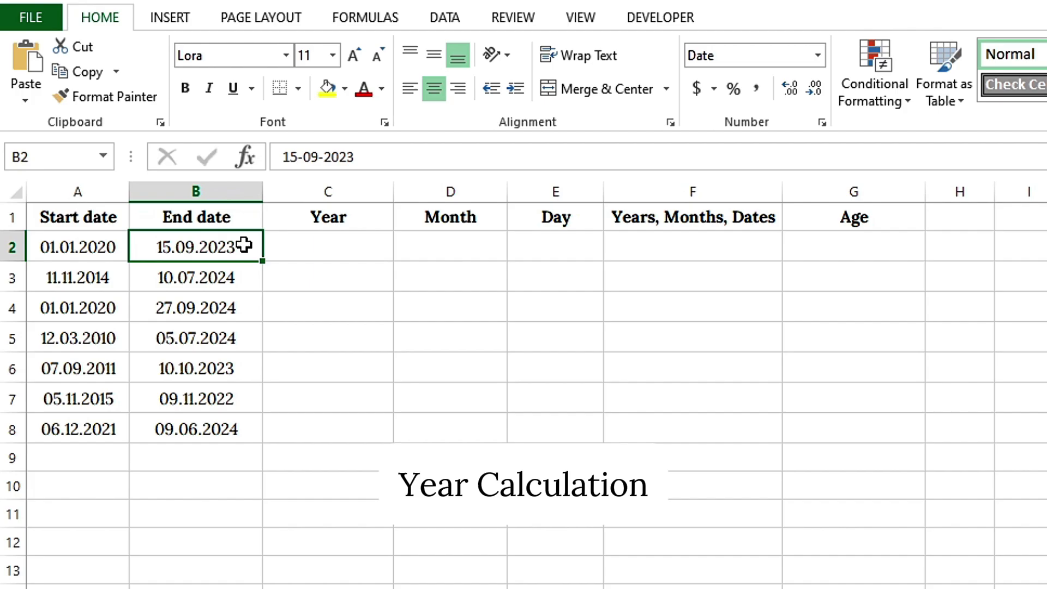
# Step: Enter the formula =DATEDIF(A2,B2, "Y") in cell C2 to calculate the full years between the two dates
pyautogui.click(288, 247)
pyautogui.write('=DATEDIF(')
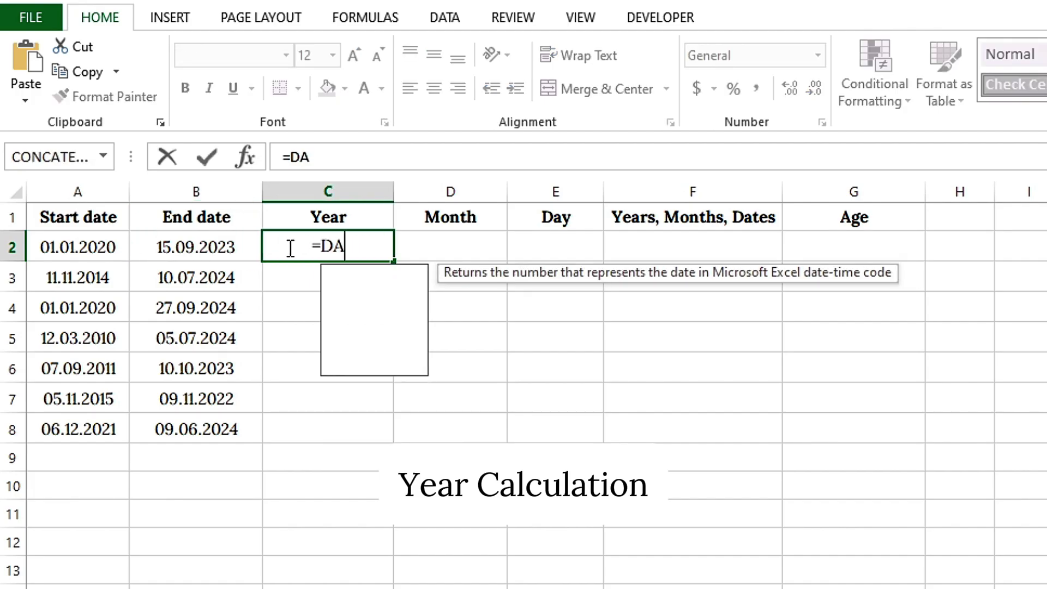
pyautogui.click(76, 251)
pyautogui.write(',')
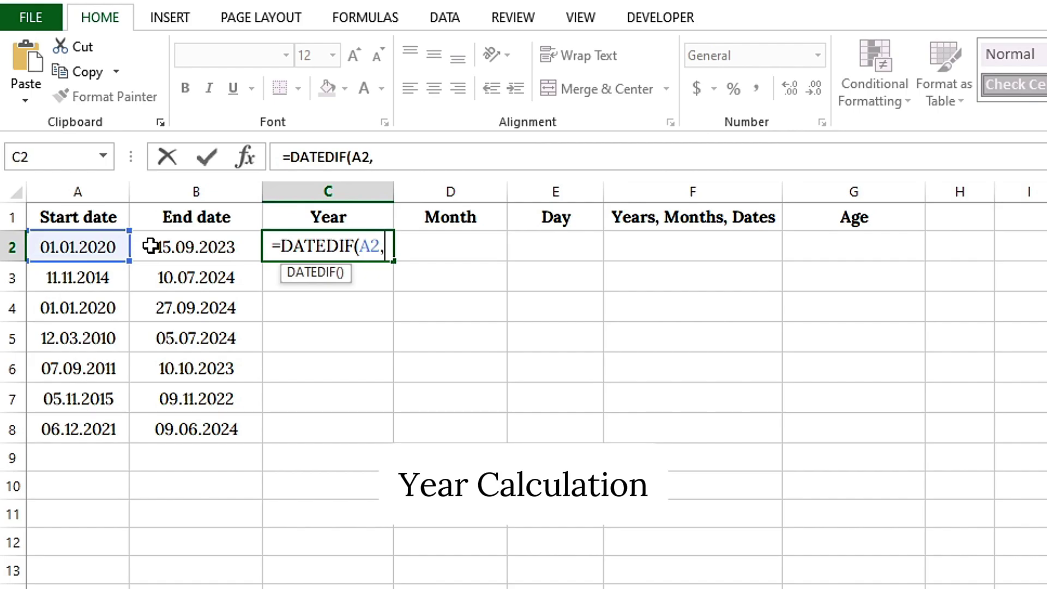
pyautogui.click(219, 241)
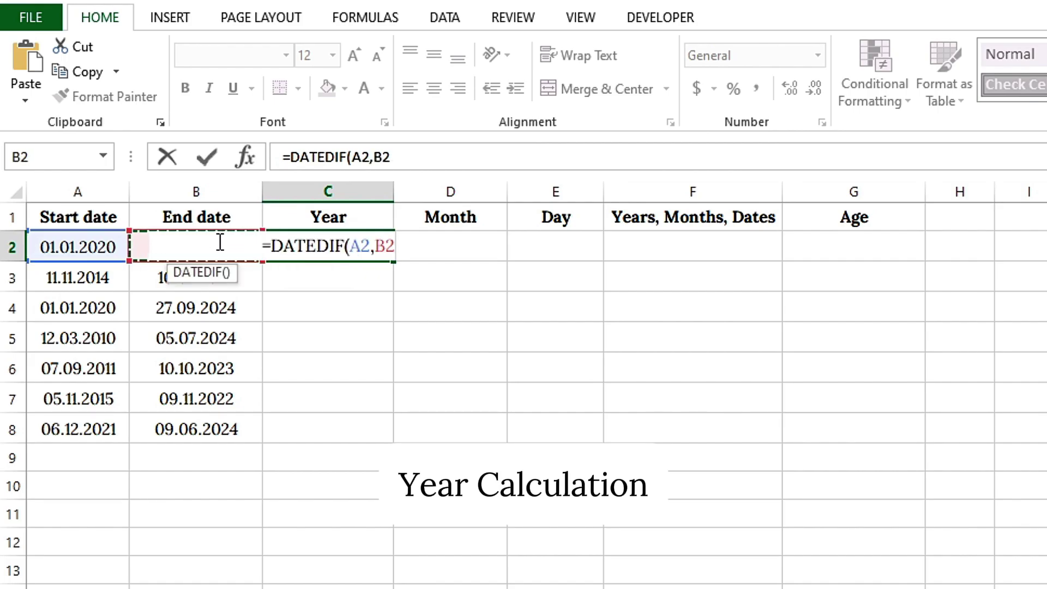
pyautogui.write(',')
pyautogui.write(' "Y')
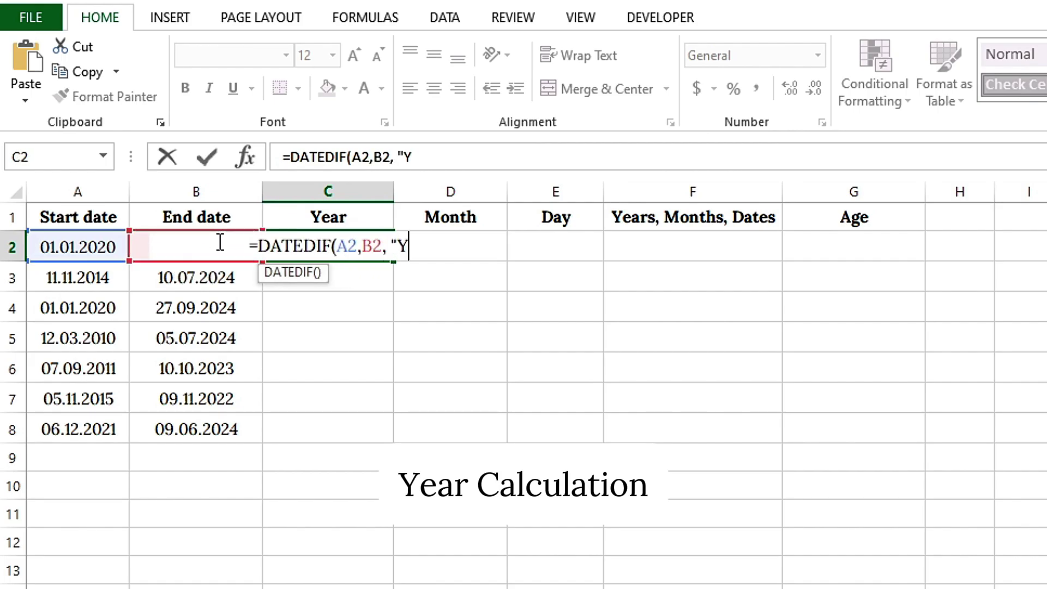
pyautogui.write('")')
pyautogui.press('Return')
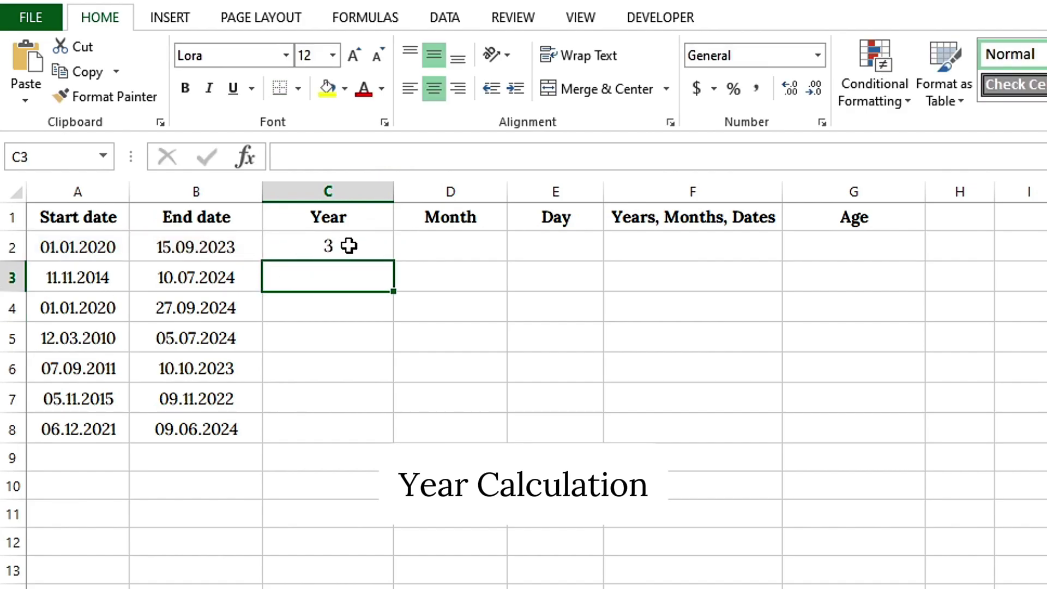
# Step: Fill the Year formula from C2 down through C8
pyautogui.click(349, 246)
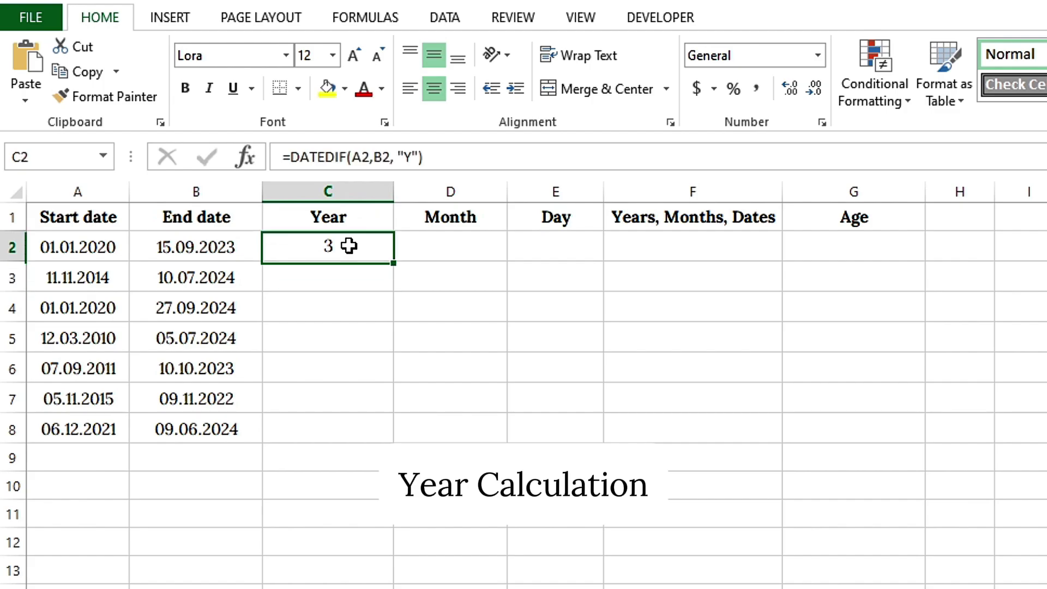
pyautogui.doubleClick(394, 261)
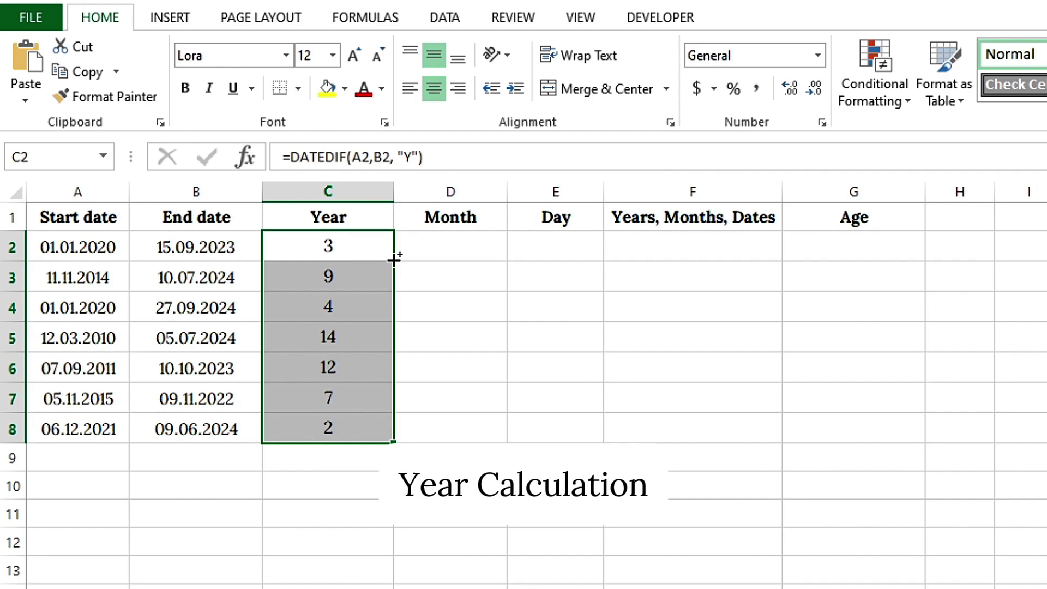
pyautogui.hotkey('ctrl', 'z')
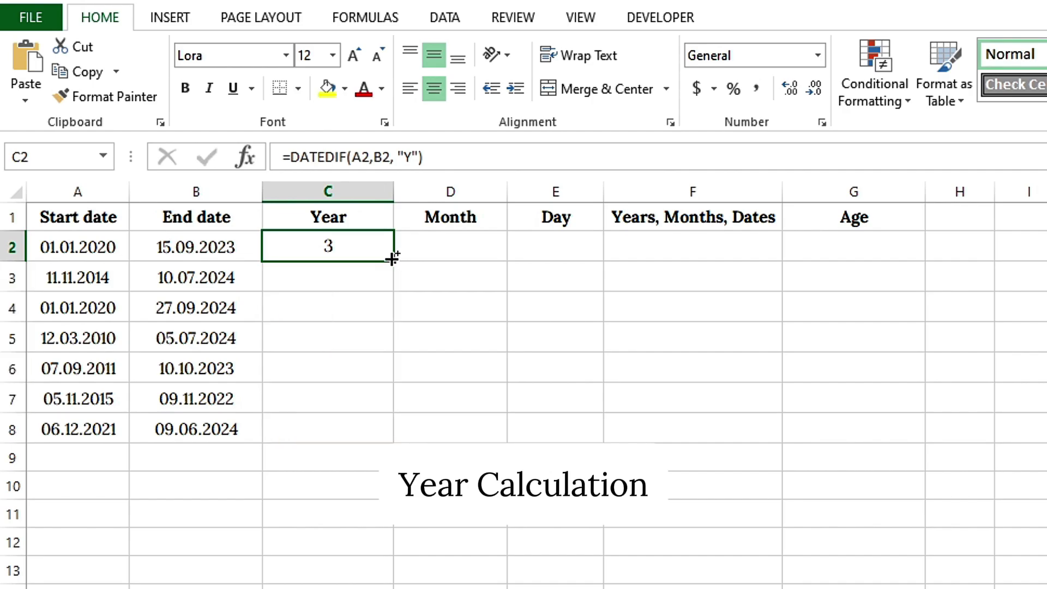
pyautogui.moveTo(393, 258); pyautogui.dragTo(402, 442)
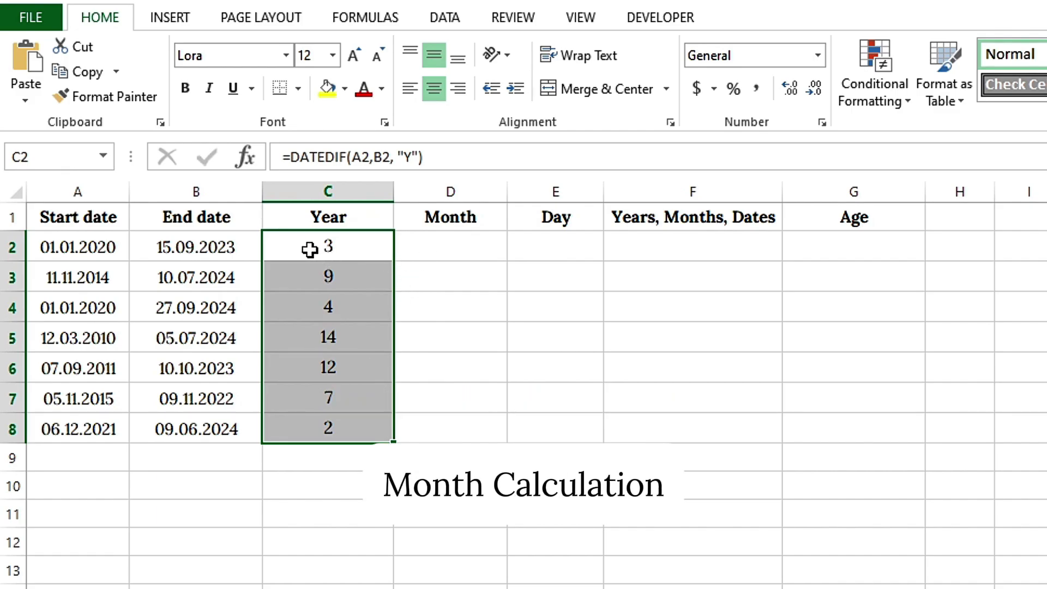
# Step: Enter the formula =DATEDIF(A2,B2, "YM") in cell D2 to calculate the remaining months
pyautogui.click(445, 224)
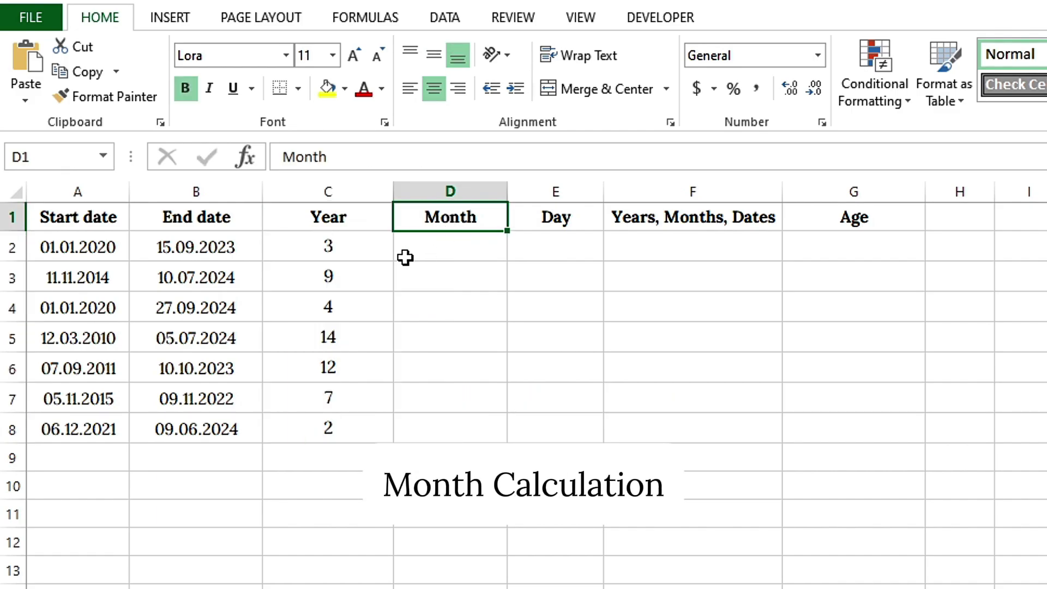
pyautogui.click(445, 250)
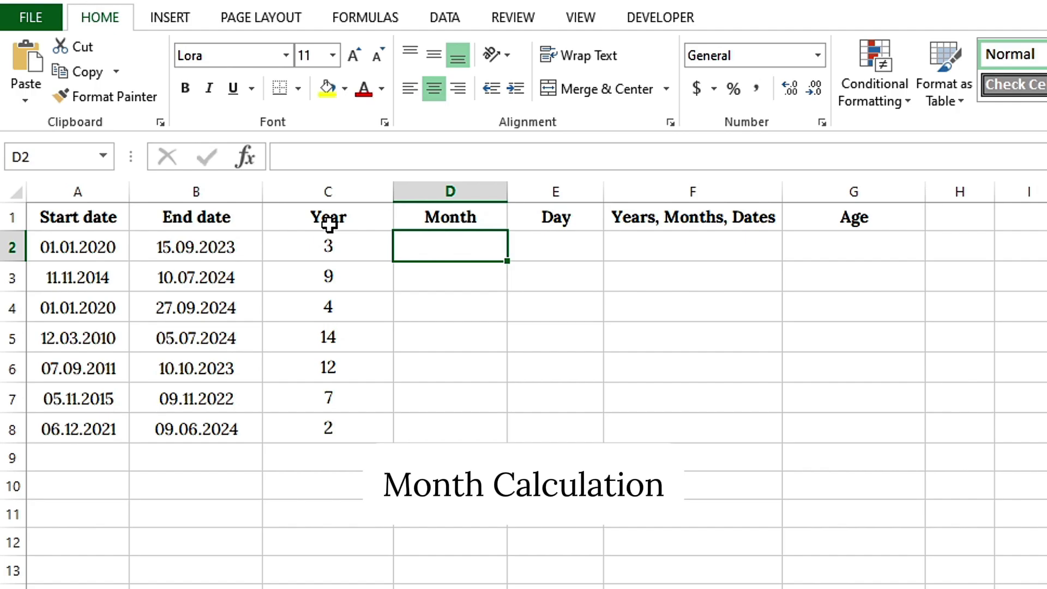
pyautogui.write('=DAT')
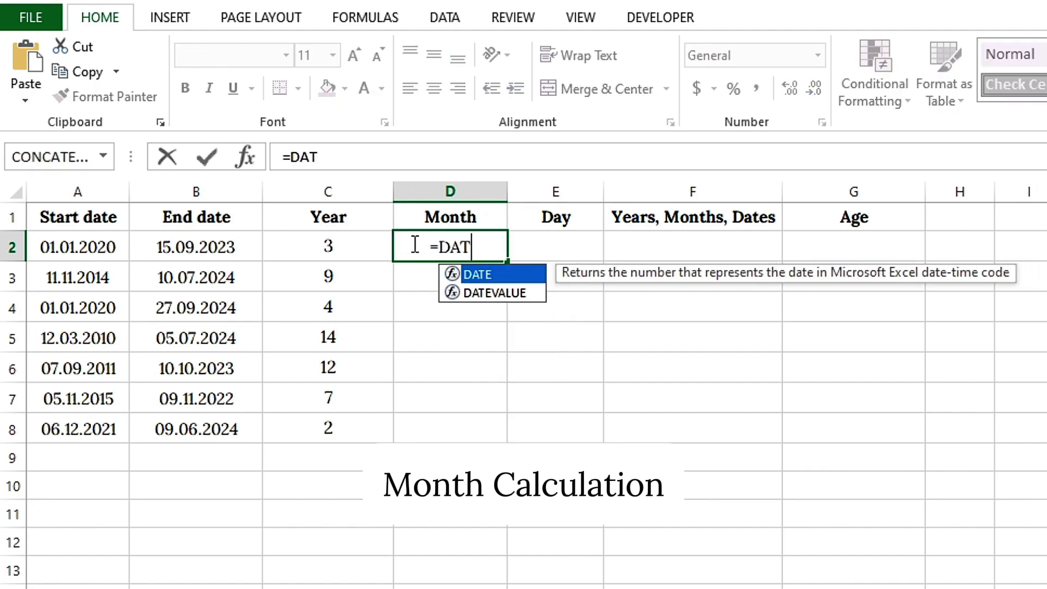
pyautogui.write('EDIF(')
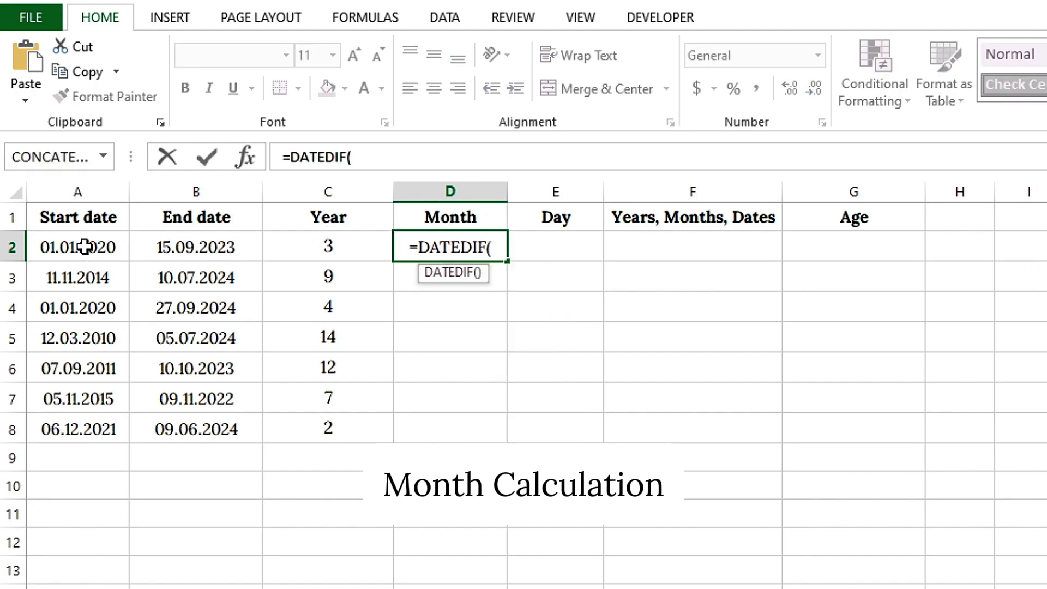
pyautogui.click(85, 247)
pyautogui.write(',')
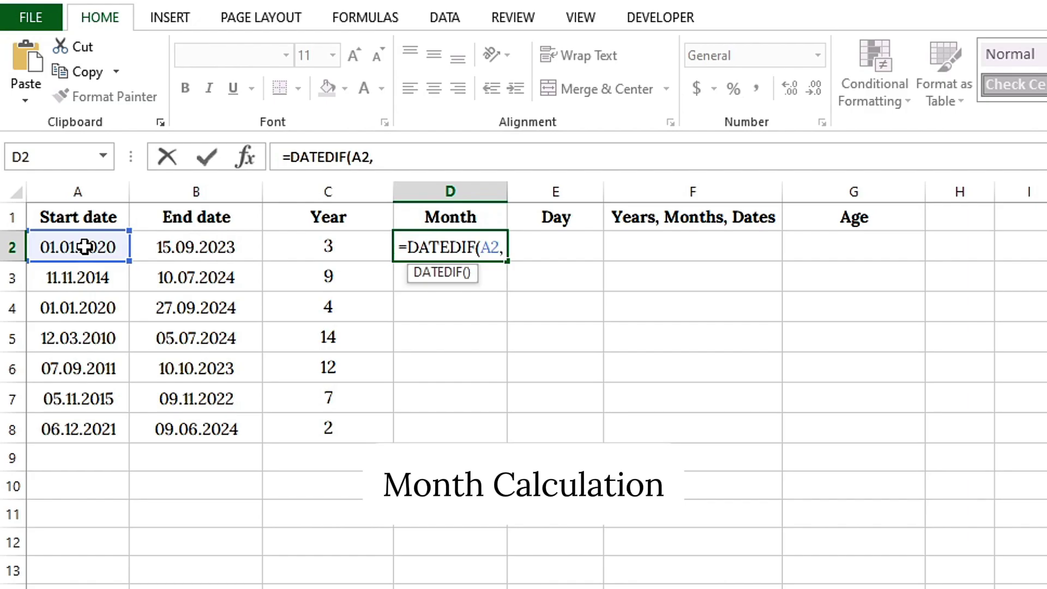
pyautogui.click(160, 249)
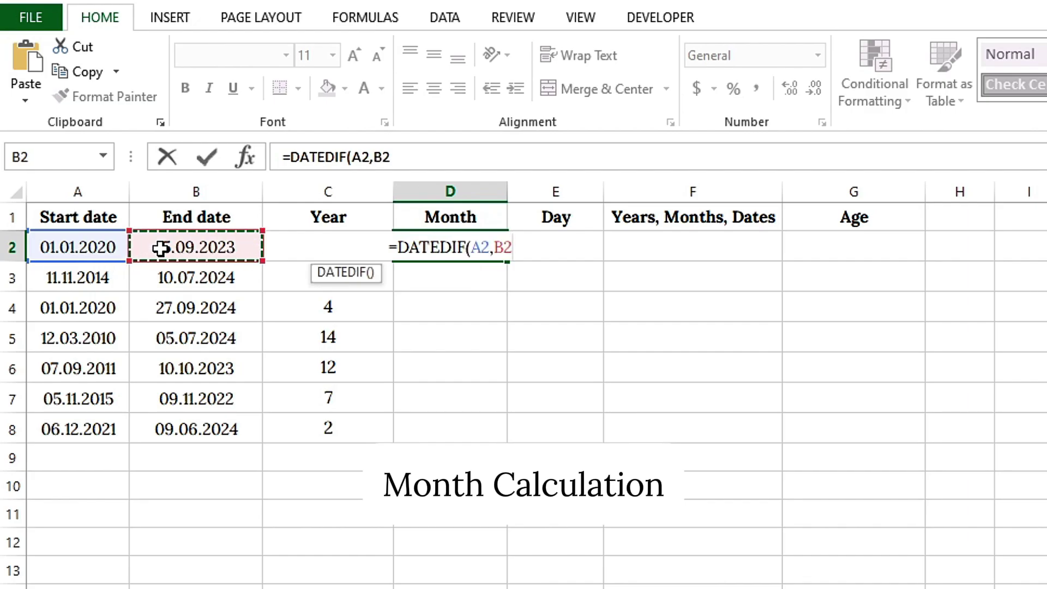
pyautogui.write(', "YM')
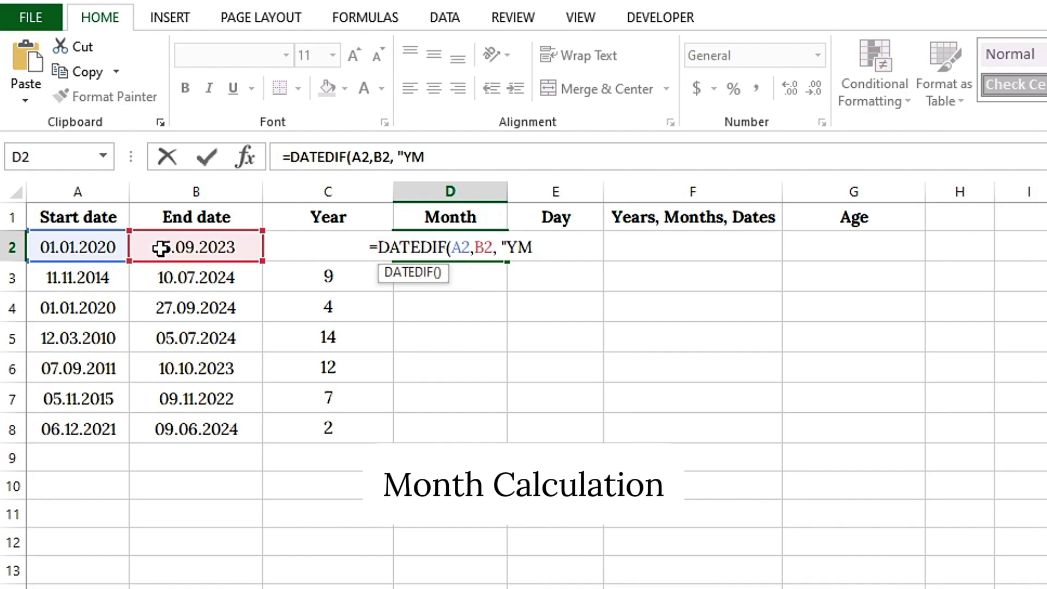
pyautogui.write('")')
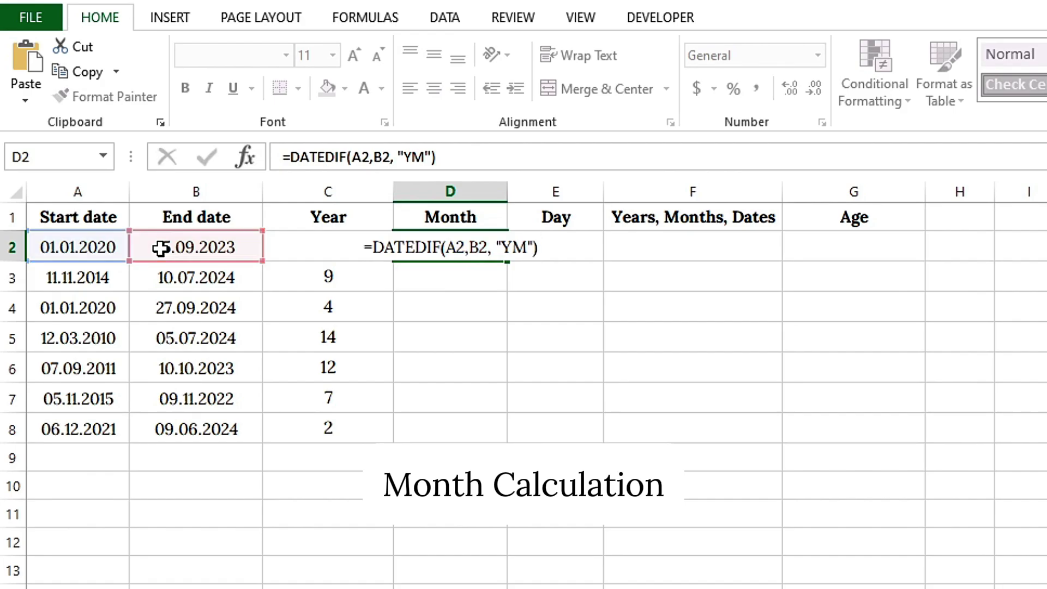
pyautogui.press('Return')
# Step: Fill the Month formula from D2 down through D8
pyautogui.click(439, 247)
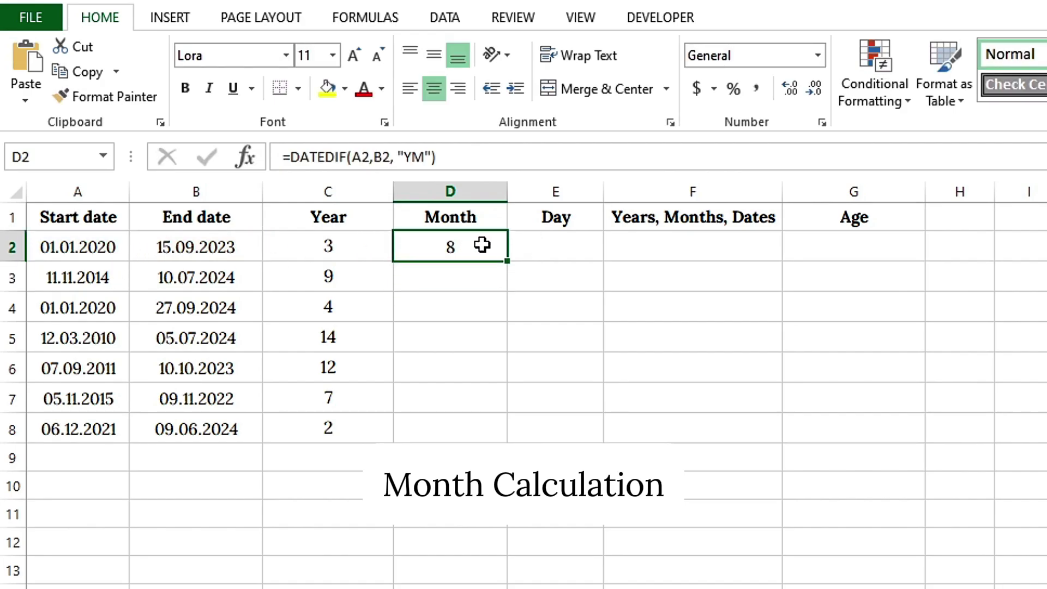
pyautogui.doubleClick(507, 262)
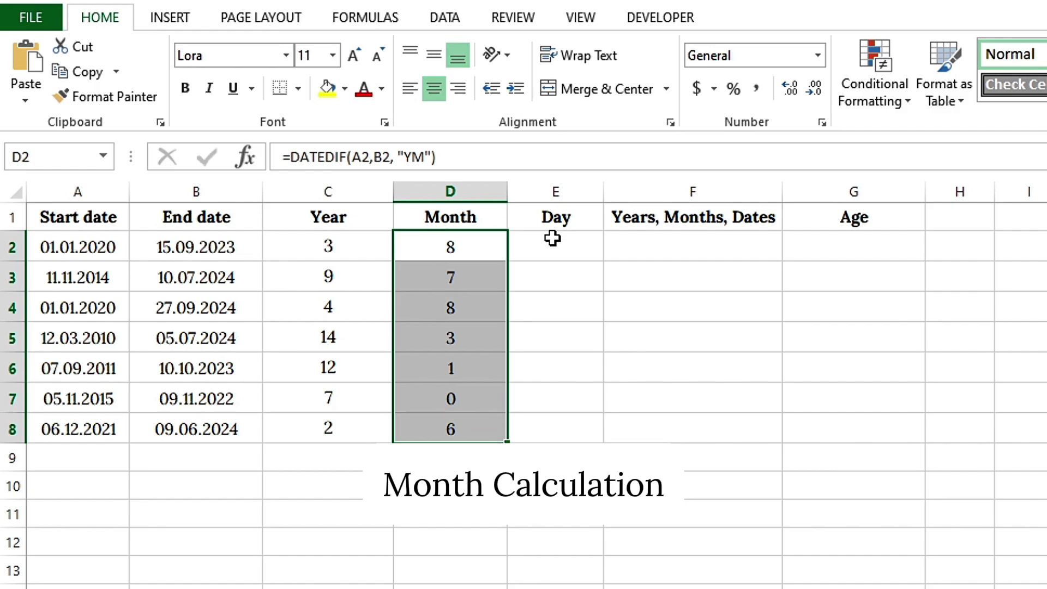
pyautogui.click(439, 219)
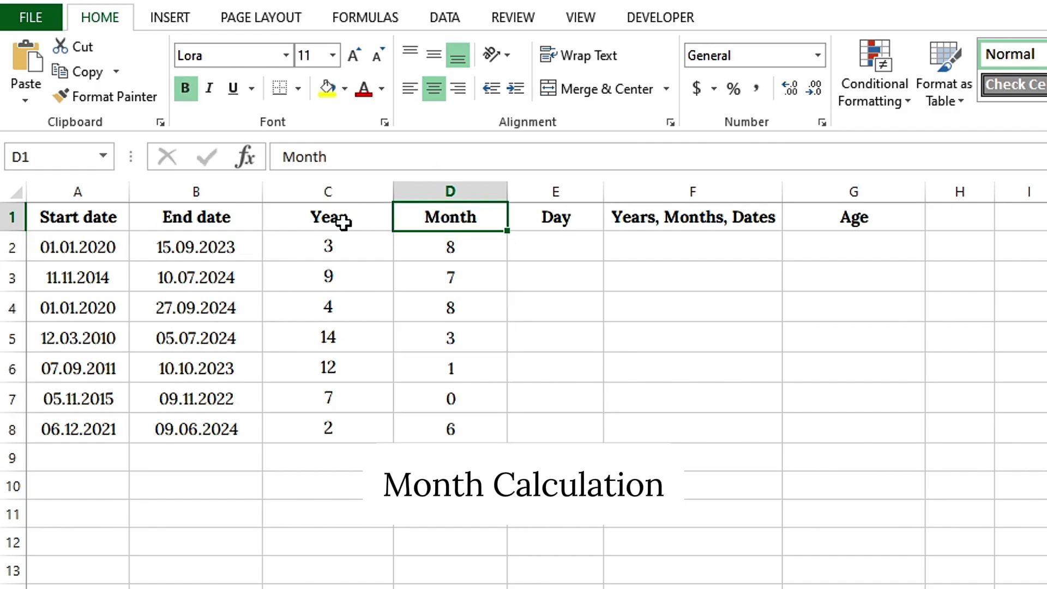
pyautogui.click(344, 216)
# Step: Enter the formula =DATEDIF(A2,B2, "MD") in cell E2 to calculate the remaining days
pyautogui.click(541, 219)
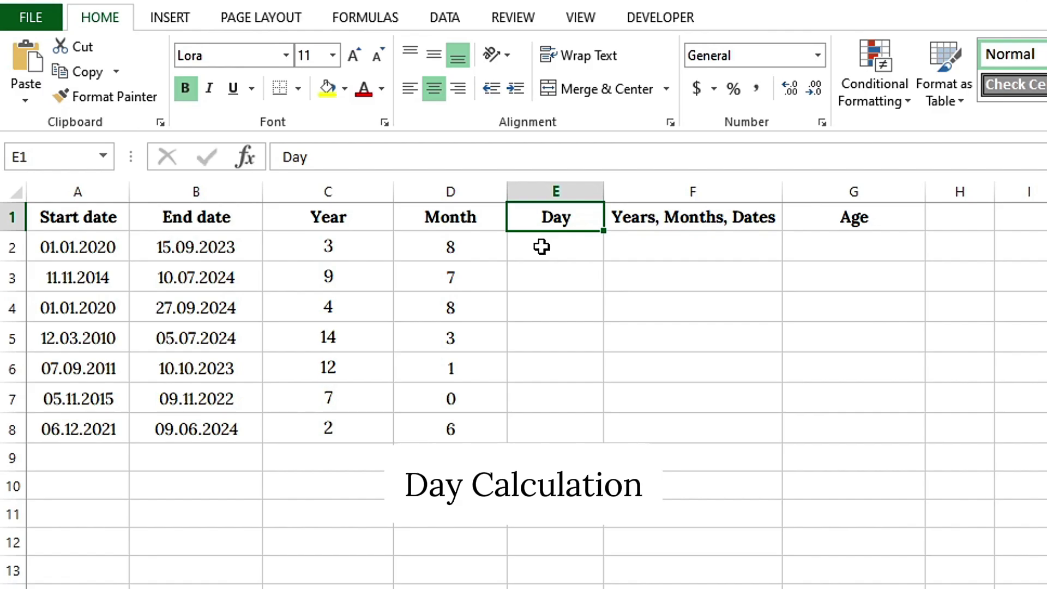
pyautogui.click(541, 247)
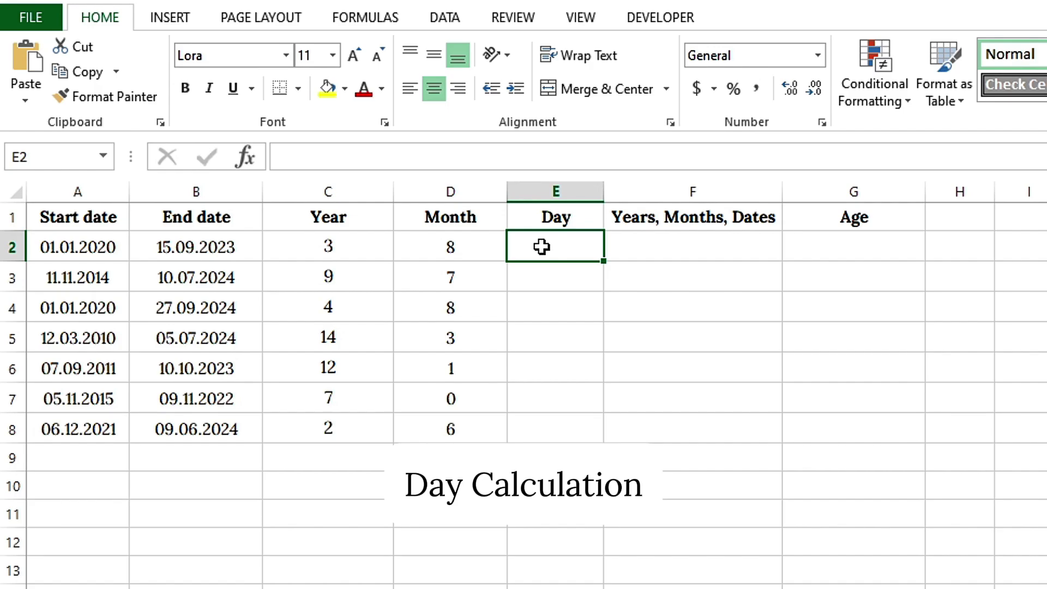
pyautogui.write('=DATEDIF(')
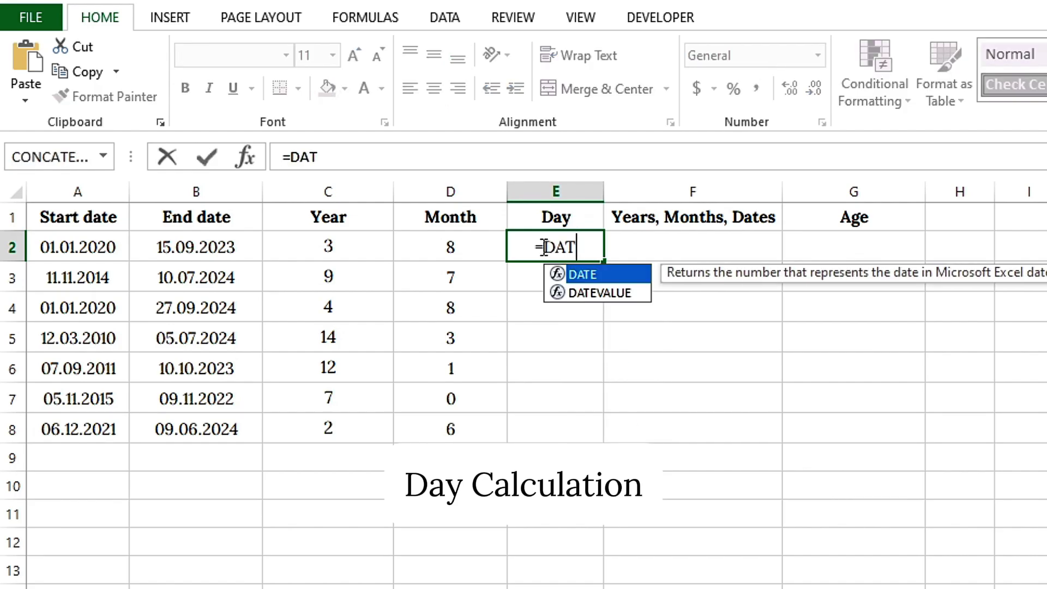
pyautogui.click(66, 250)
pyautogui.write(',')
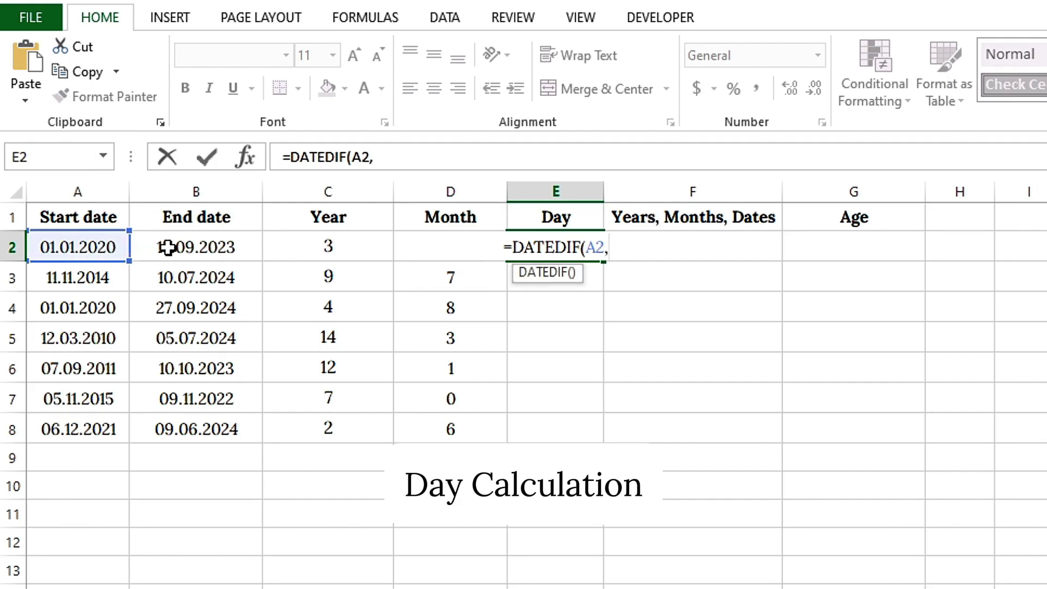
pyautogui.click(167, 248)
pyautogui.write(', "')
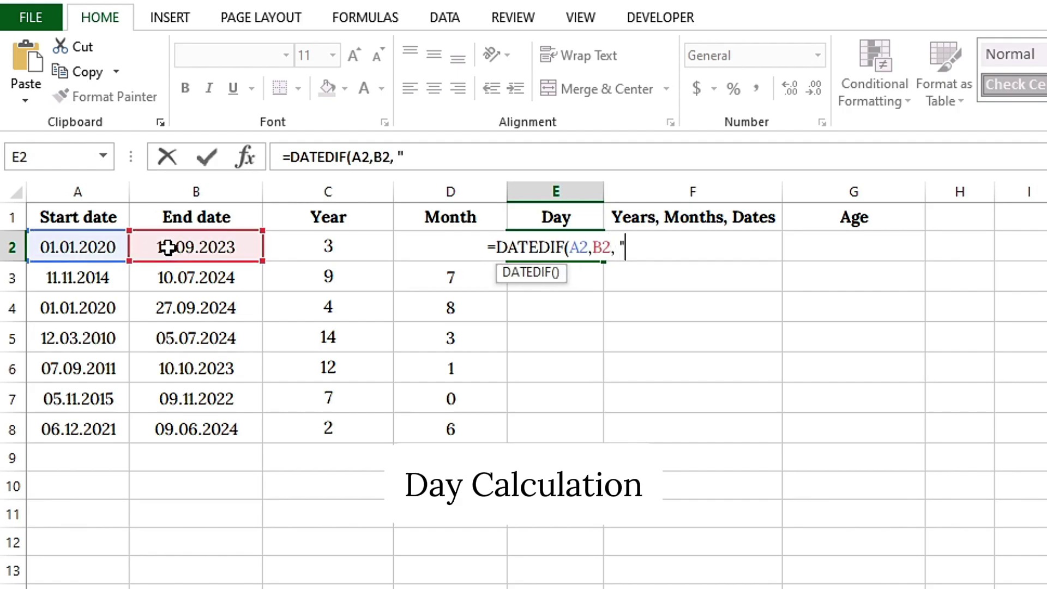
pyautogui.write('MD")')
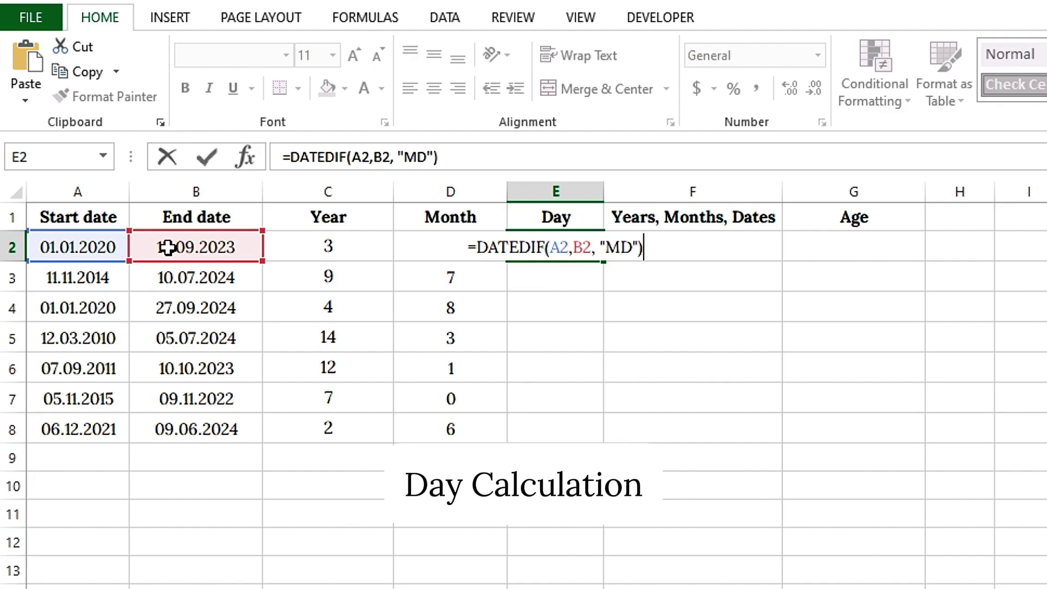
pyautogui.press('Return')
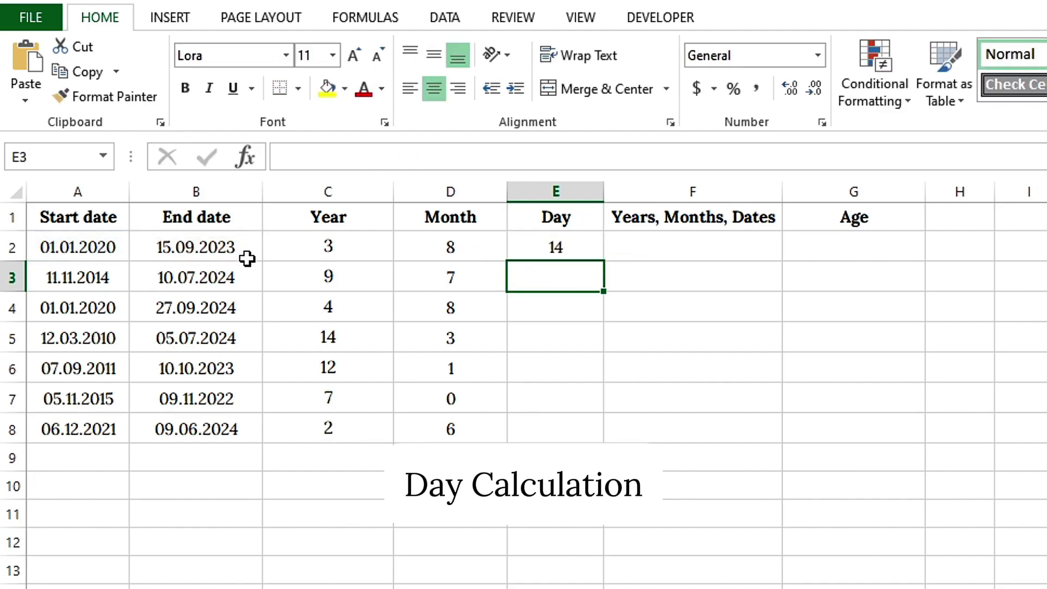
# Step: Fill the Day formula from E2 down through E8
pyautogui.click(579, 256)
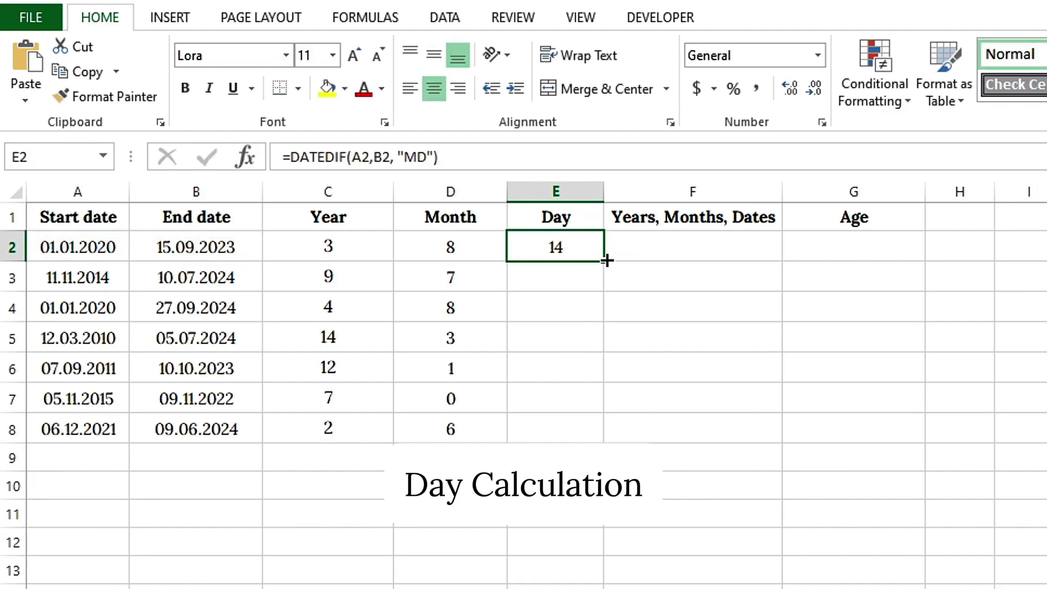
pyautogui.doubleClick(604, 261)
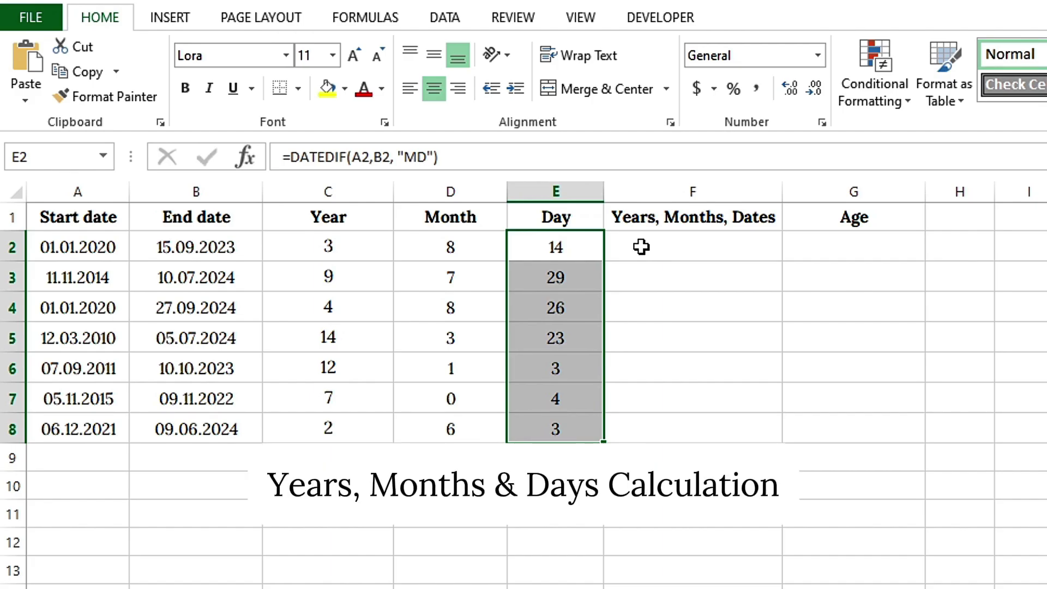
# Step: Begin the combined formula in cell F2 with =DATEDIF(A2,B2, "Y") & "Y," & for the years part
pyautogui.click(650, 217)
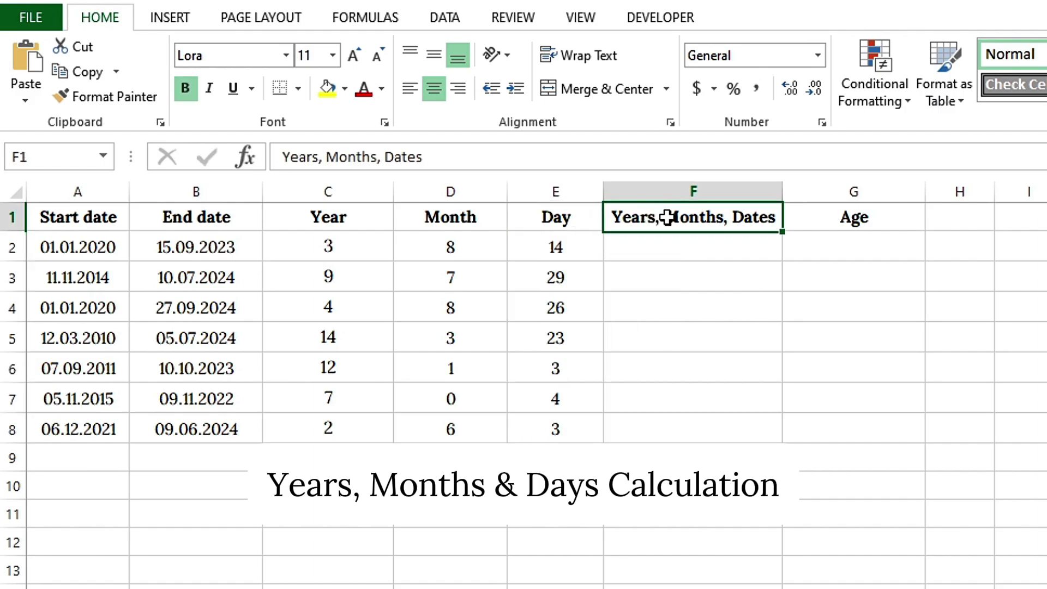
pyautogui.click(647, 252)
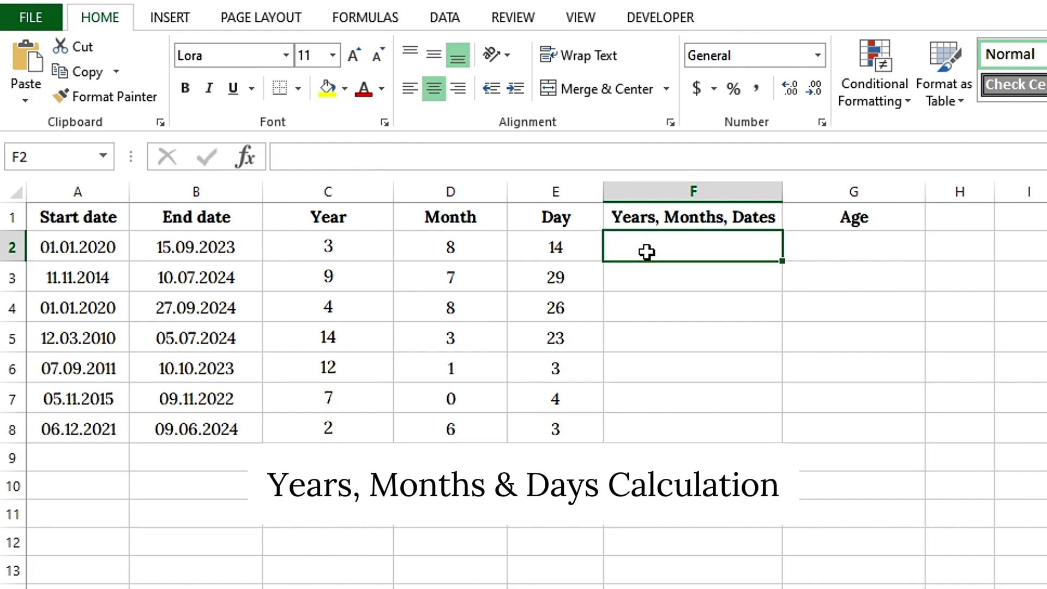
pyautogui.write('=DATEDIF')
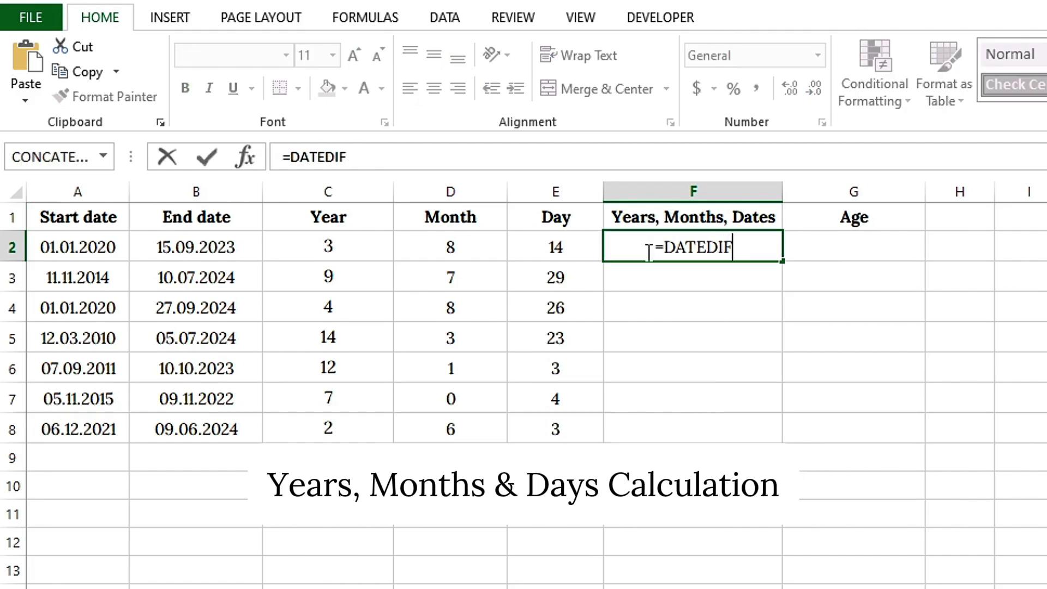
pyautogui.write('(')
pyautogui.click(112, 240)
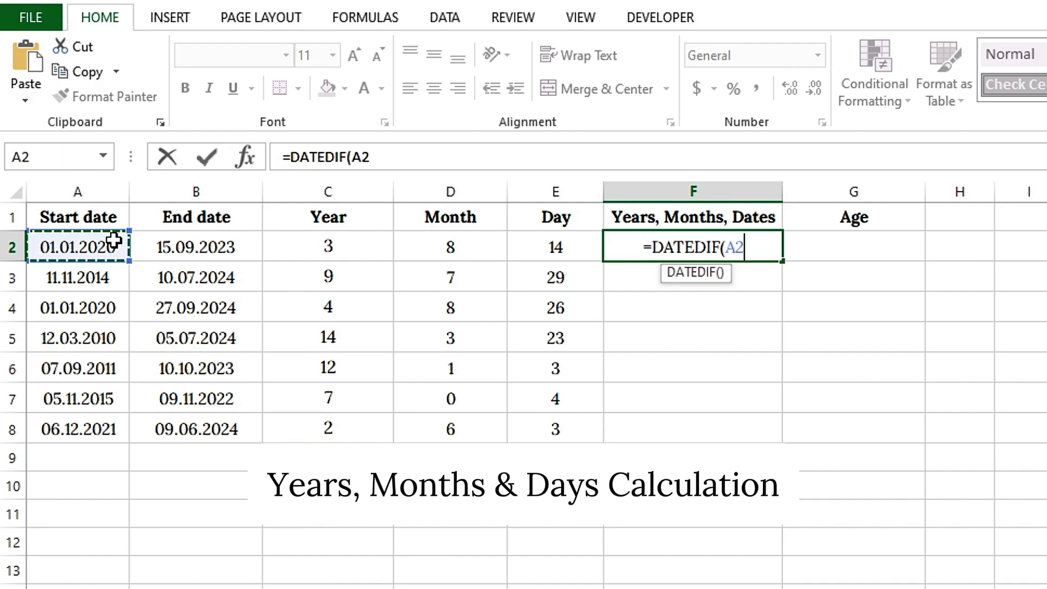
pyautogui.write(',')
pyautogui.click(197, 243)
pyautogui.write(',')
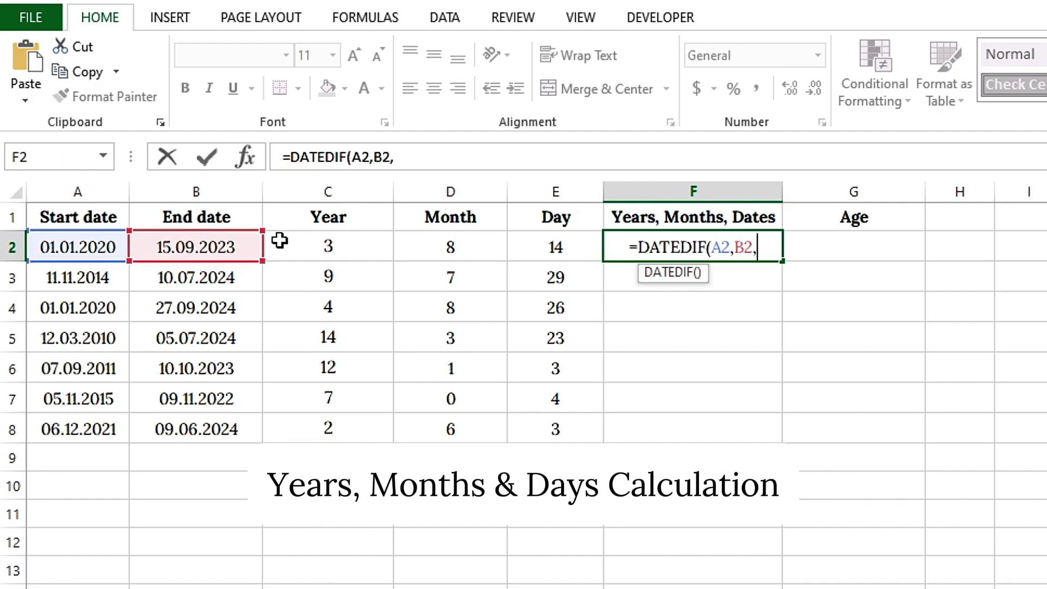
pyautogui.write(' "')
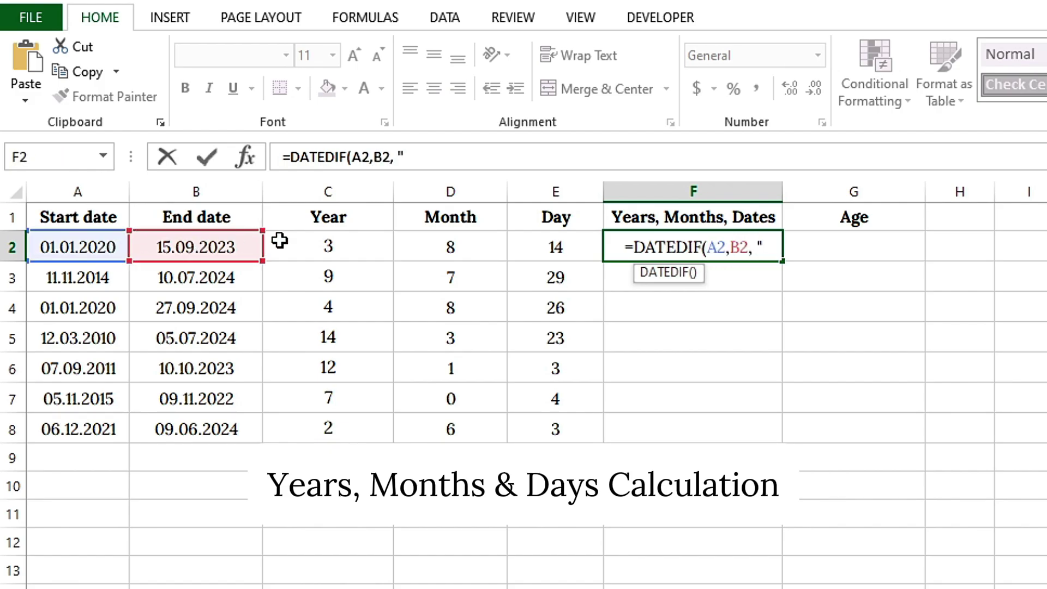
pyautogui.write('Y"')
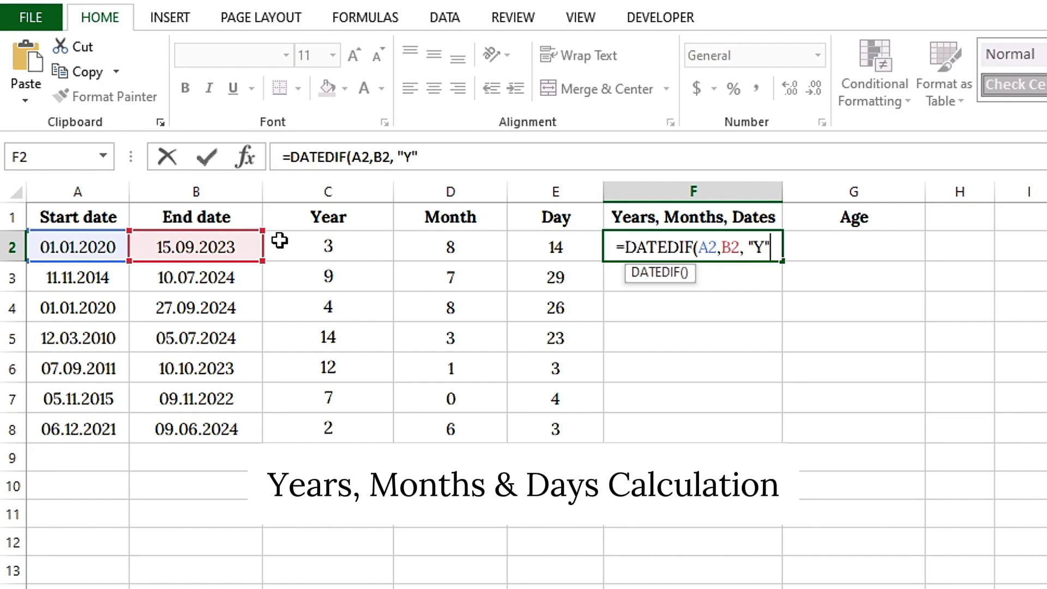
pyautogui.write(')')
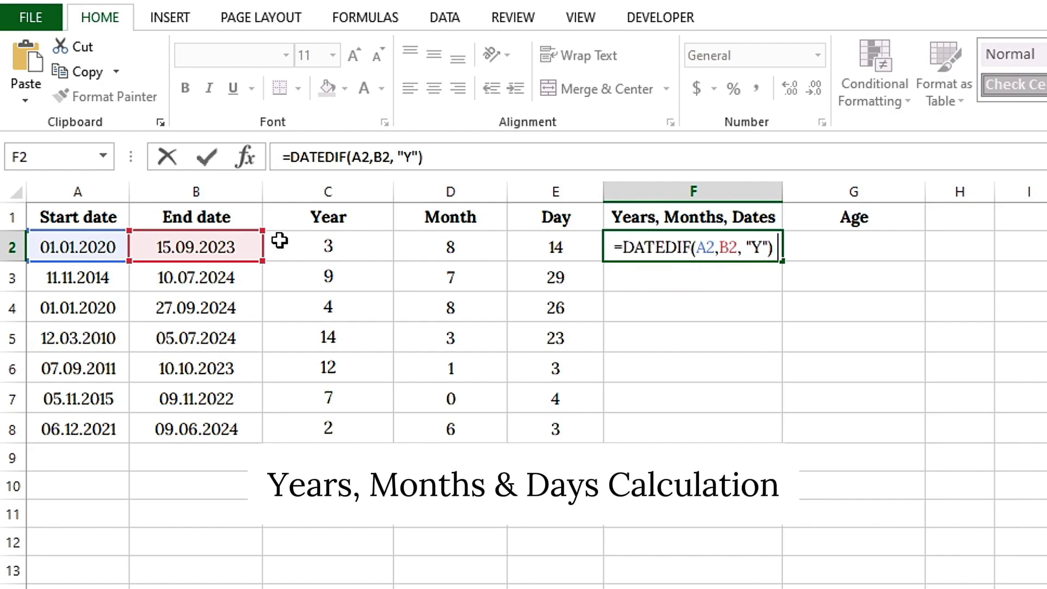
pyautogui.write(' &')
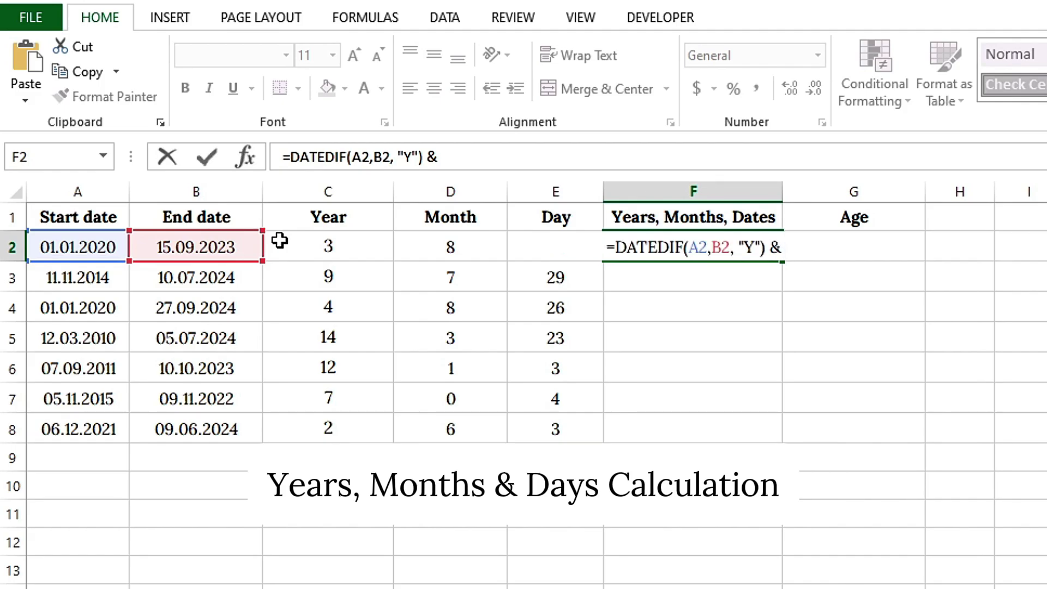
pyautogui.write(' "Y," &')
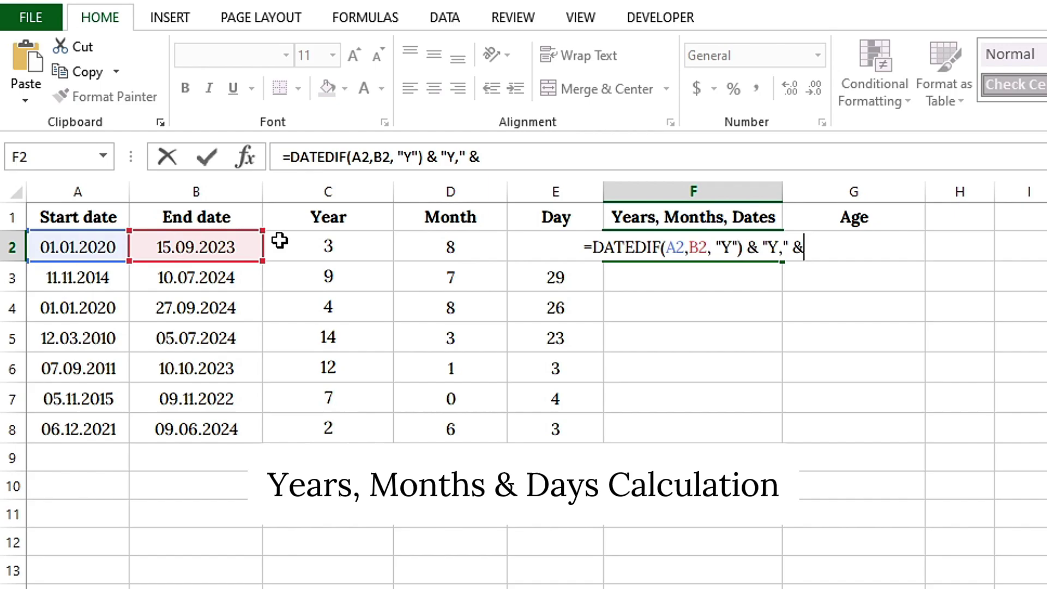
# Step: Extend the F2 formula with DATEDIF(A2,B2, "YM") & "M," & for the months part
pyautogui.write(' DATEDIF(')
pyautogui.click(89, 247)
pyautogui.write(',')
pyautogui.click(184, 246)
pyautogui.write(', ')
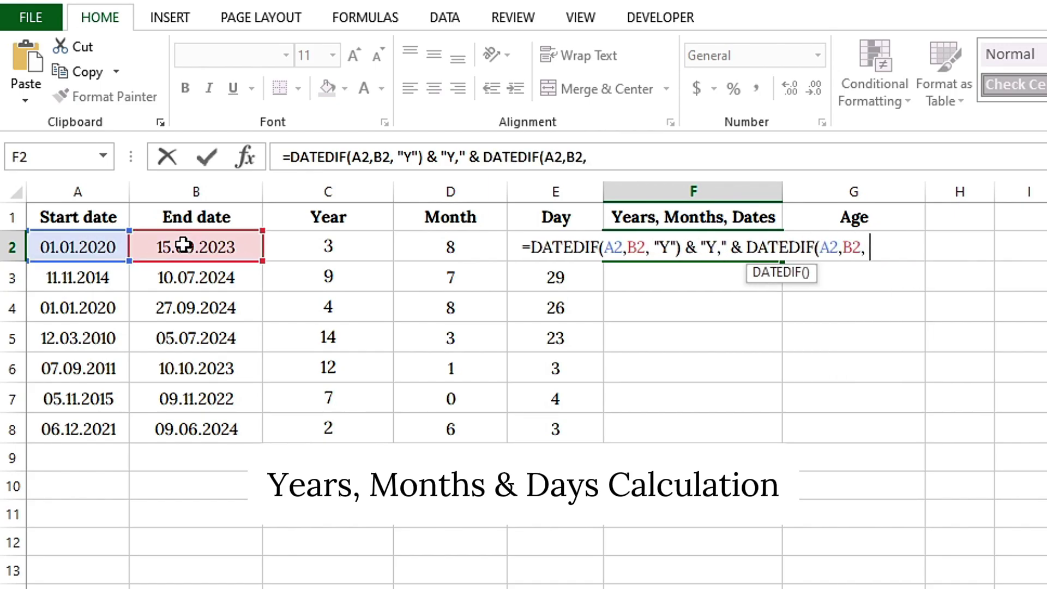
pyautogui.write('"YM") & "M')
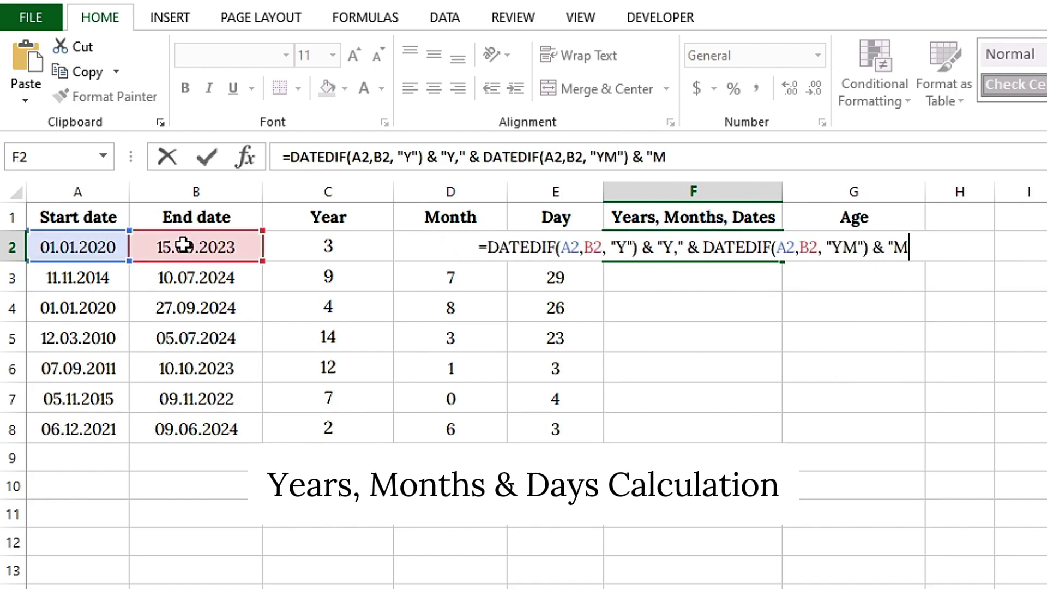
pyautogui.write('," &DATEDIF')
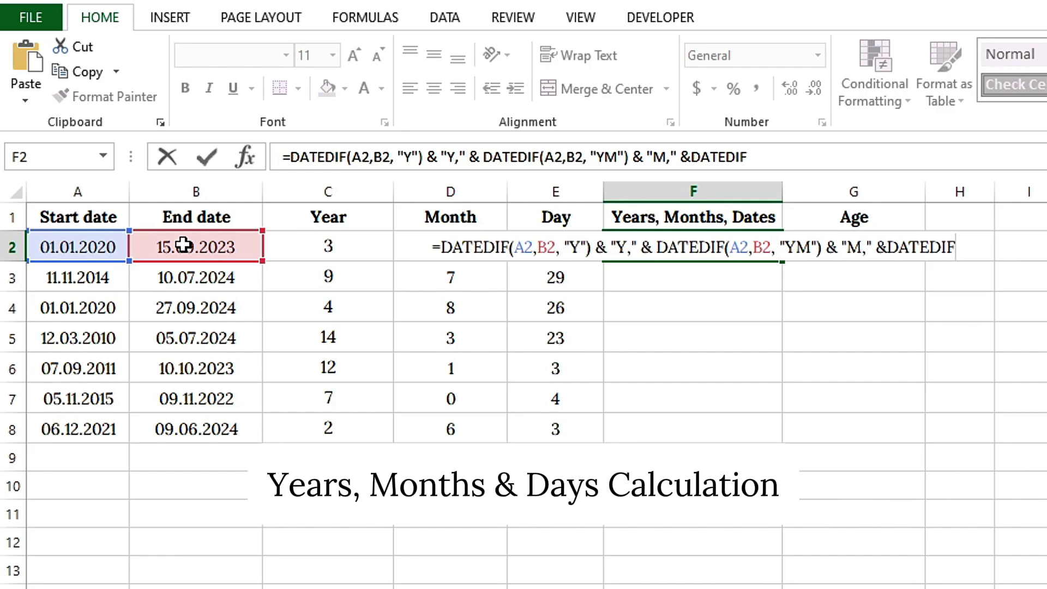
# Step: Complete the F2 formula with DATEDIF(A2,B2, "MD") &"D" for the days part and commit it
pyautogui.write('(')
pyautogui.click(207, 248)
pyautogui.write(', ')
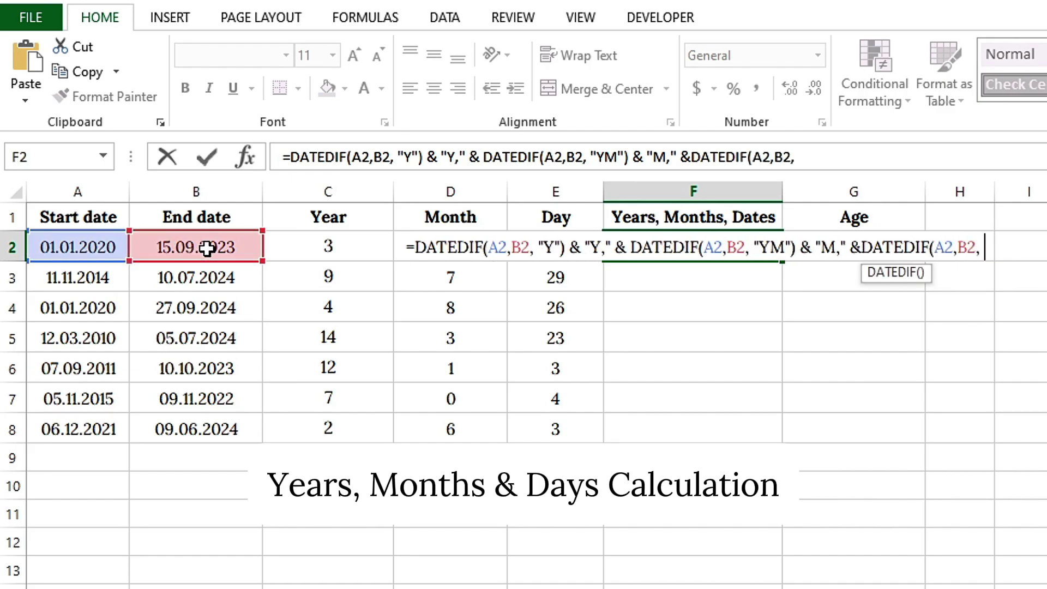
pyautogui.write('"MD")')
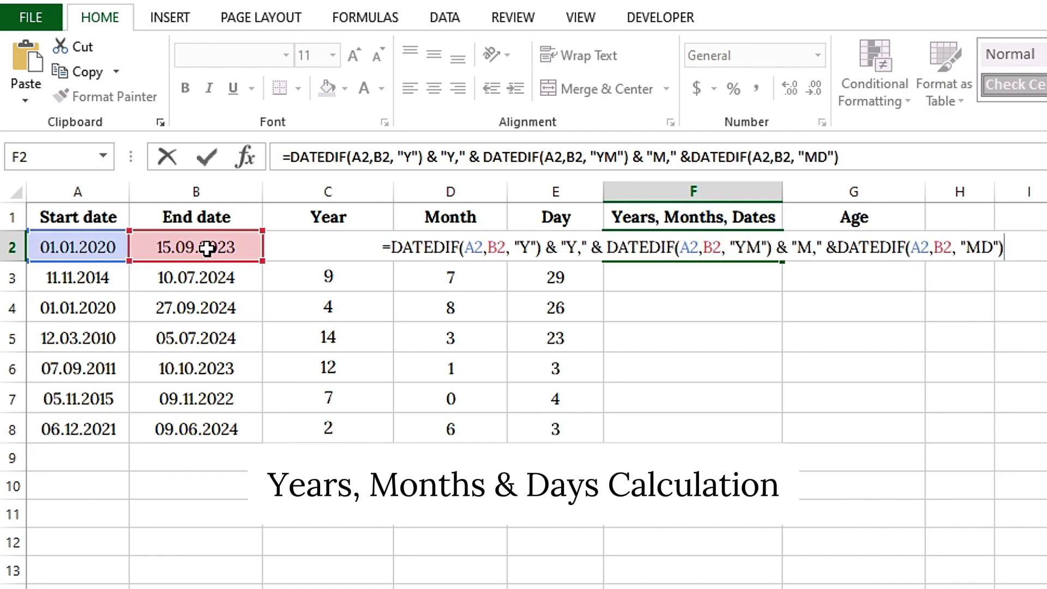
pyautogui.write(' &"D"')
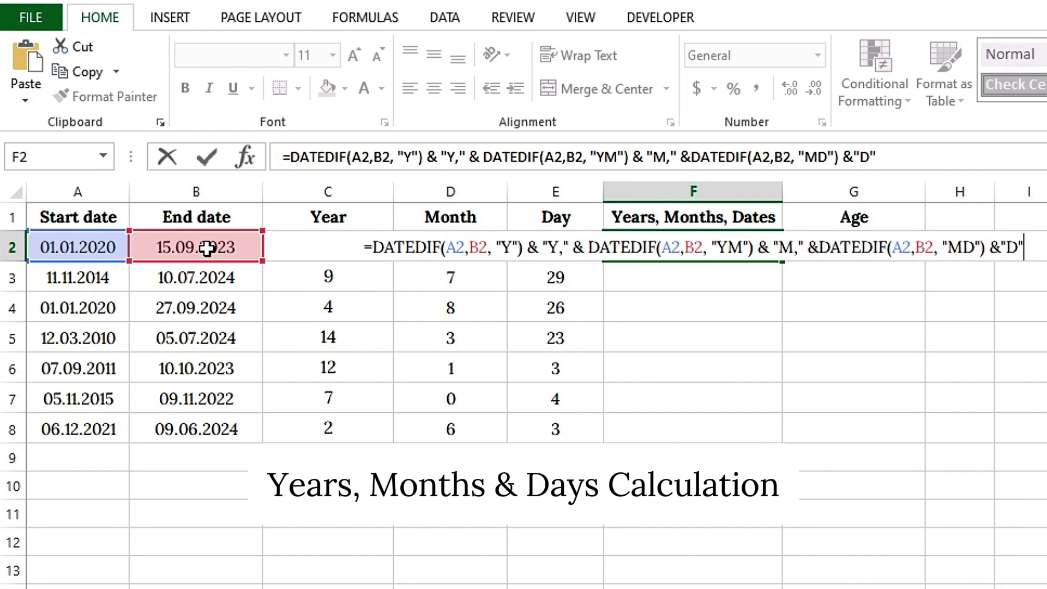
pyautogui.press('Return')
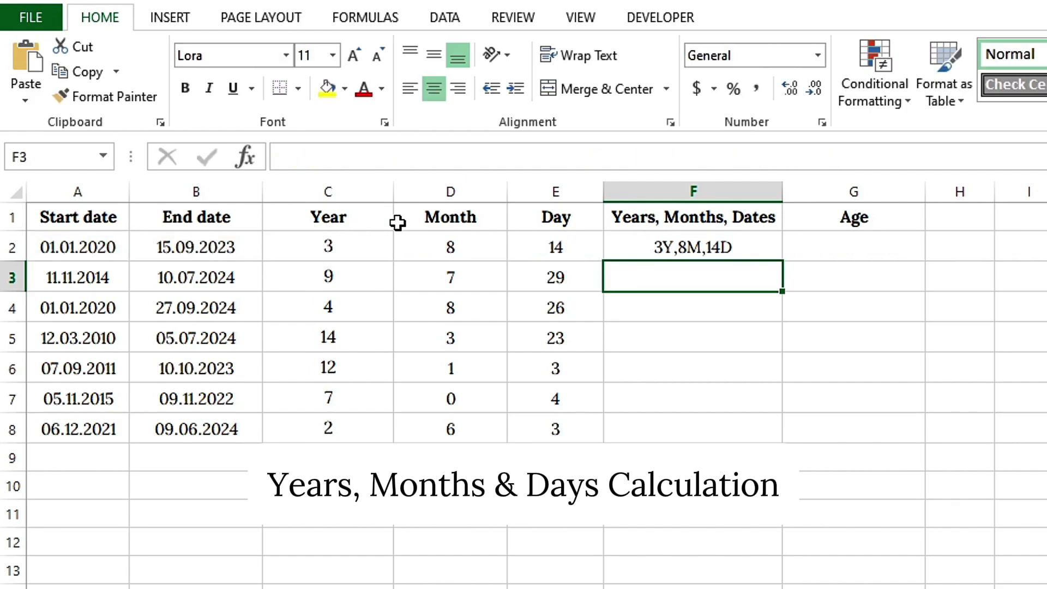
# Step: Fill the Years, Months, Dates formula from F2 down through F8
pyautogui.click(661, 247)
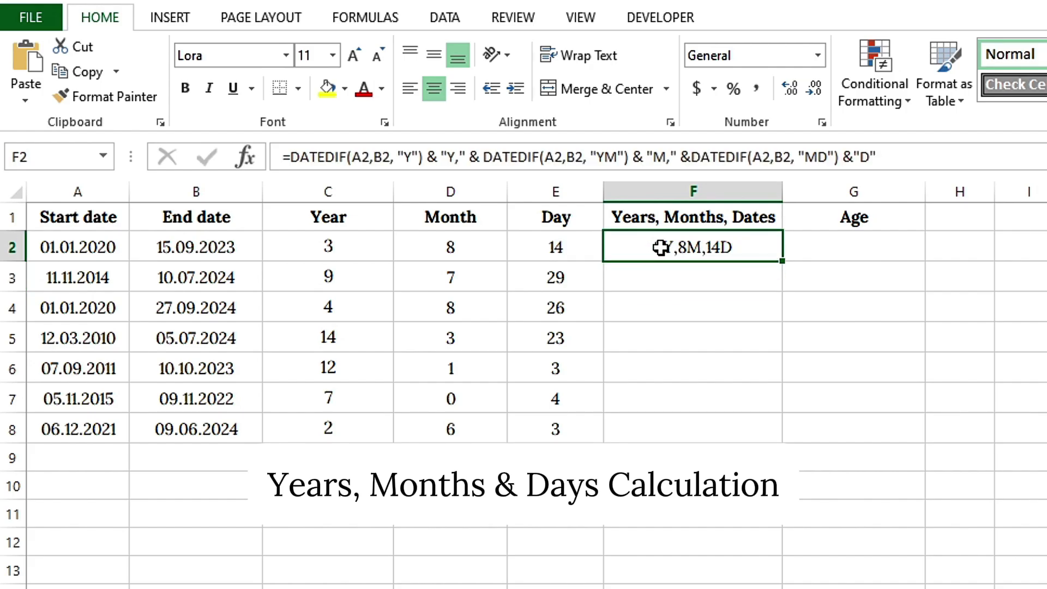
pyautogui.doubleClick(783, 262)
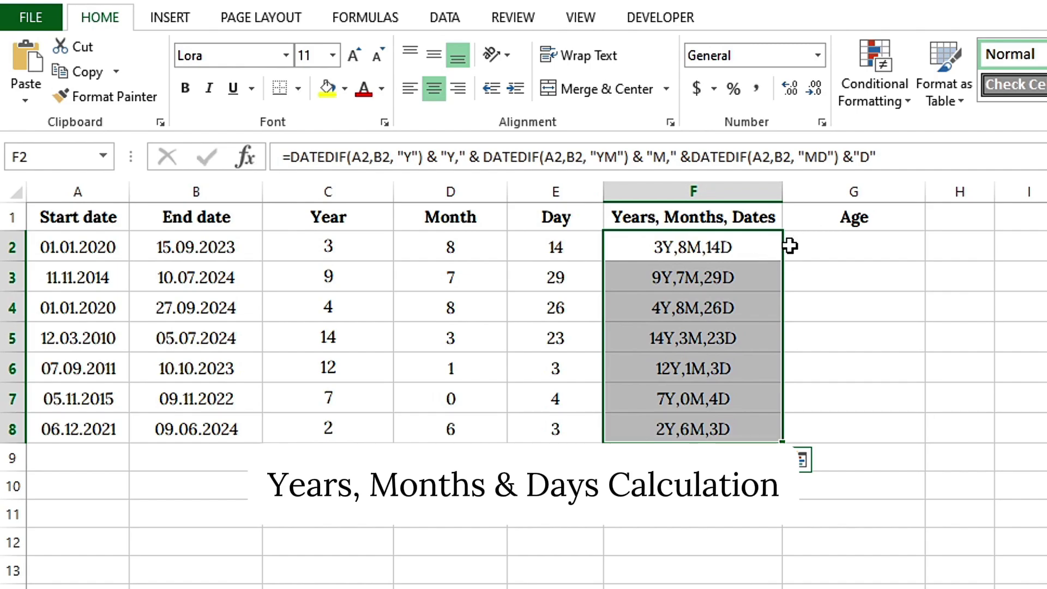
# Step: Enter the formula =DATEDIF(A2, TODAY(), "Y") in cell G2 to calculate the age from the start date
pyautogui.click(851, 247)
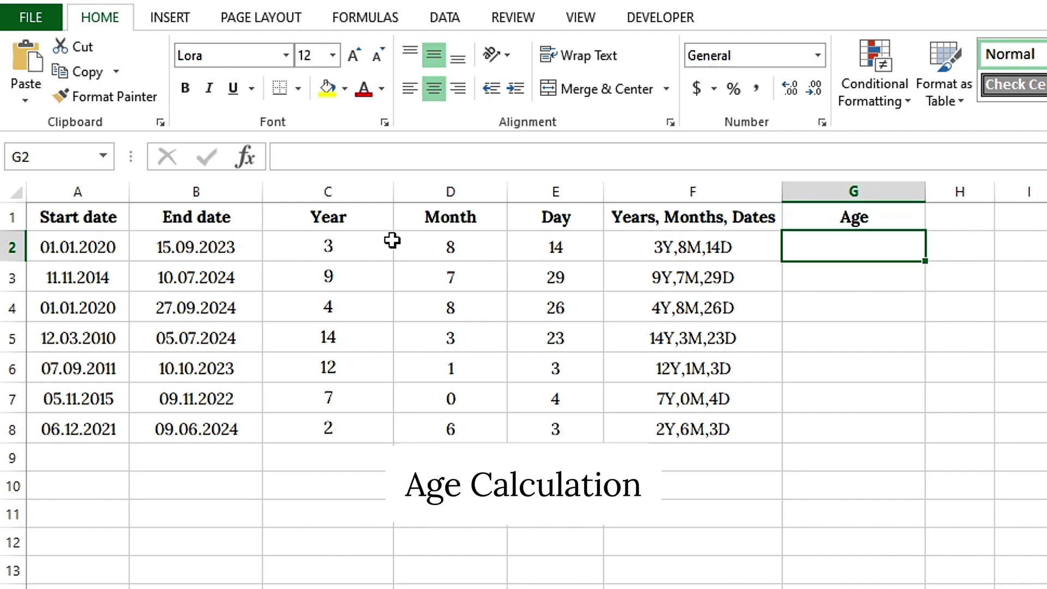
pyautogui.click(98, 245)
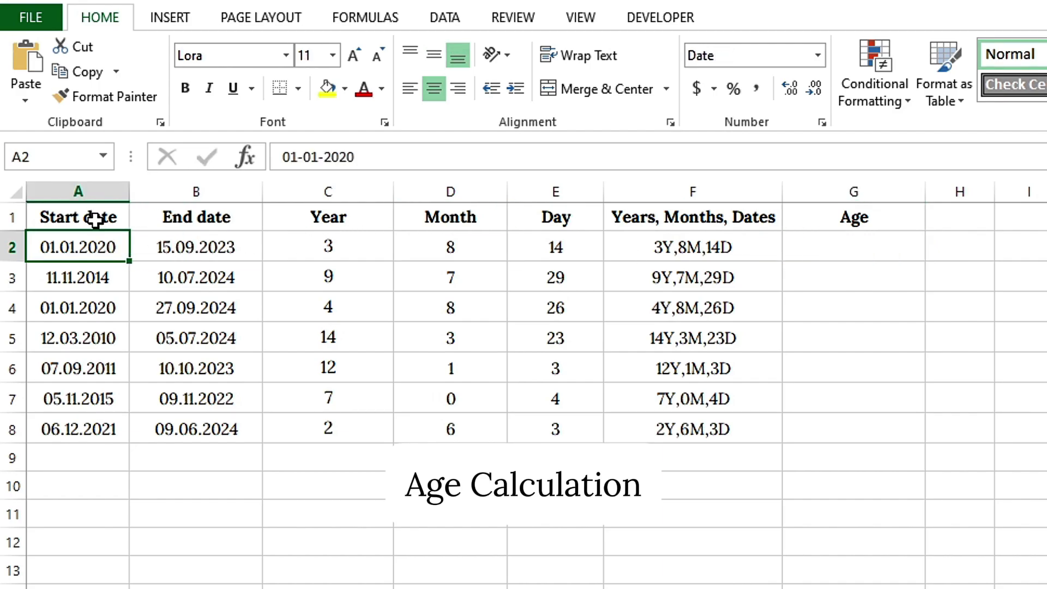
pyautogui.click(846, 245)
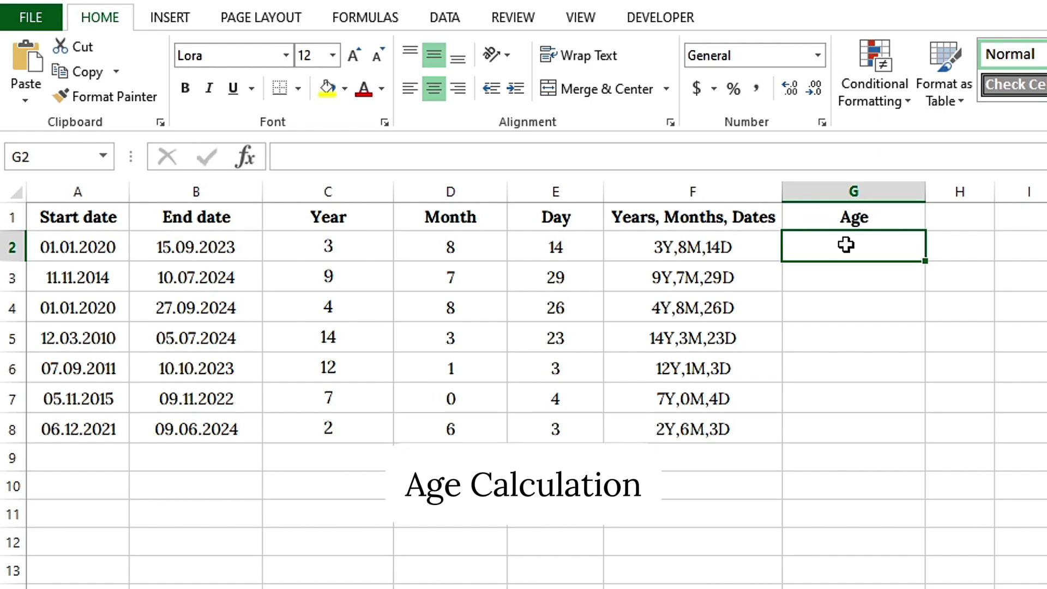
pyautogui.doubleClick(846, 244)
pyautogui.write('=')
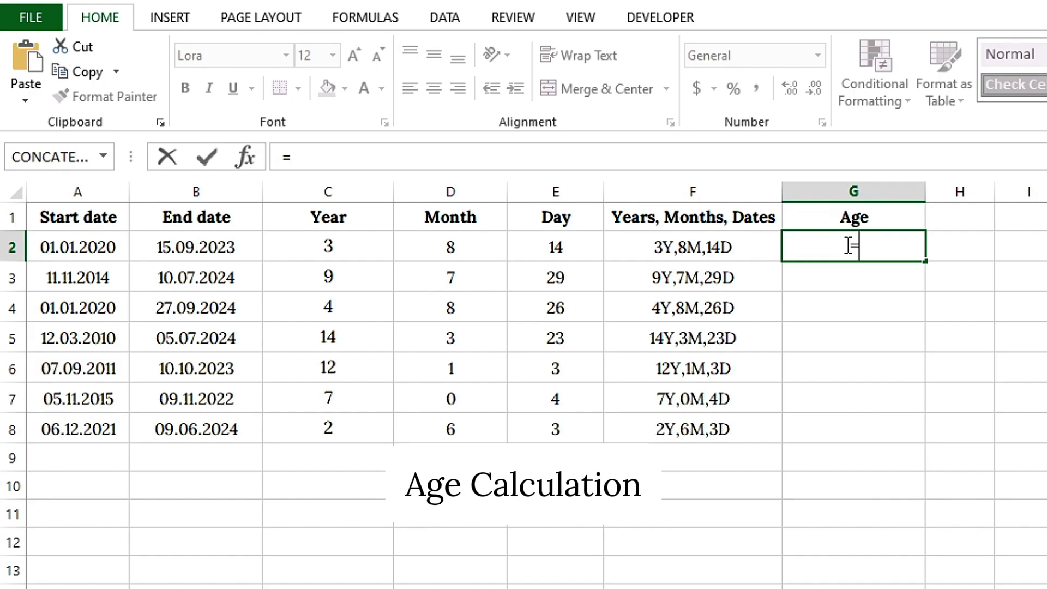
pyautogui.write('DATEDIF(')
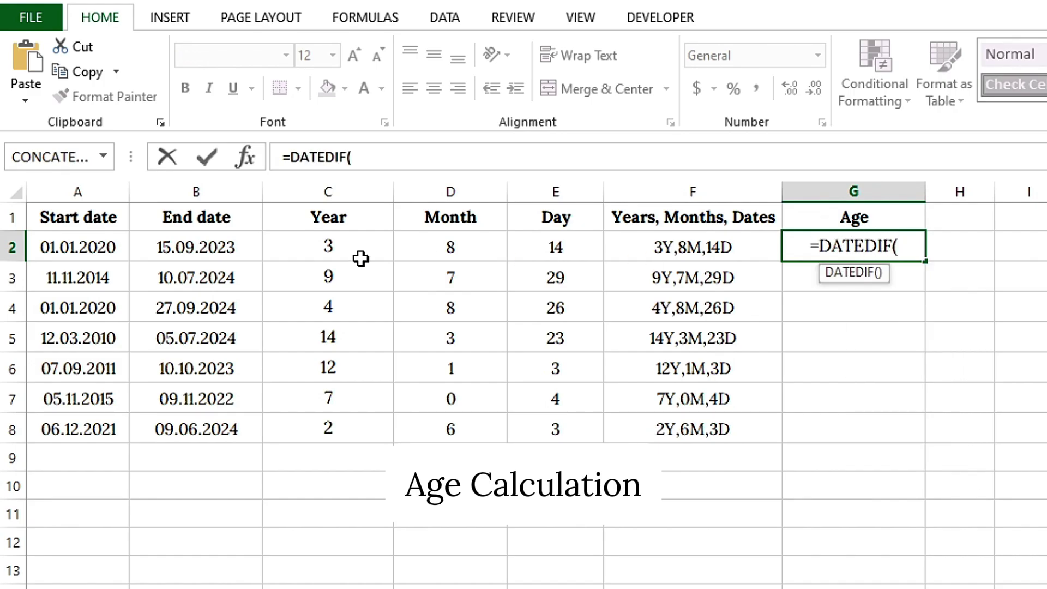
pyautogui.click(117, 244)
pyautogui.write(',')
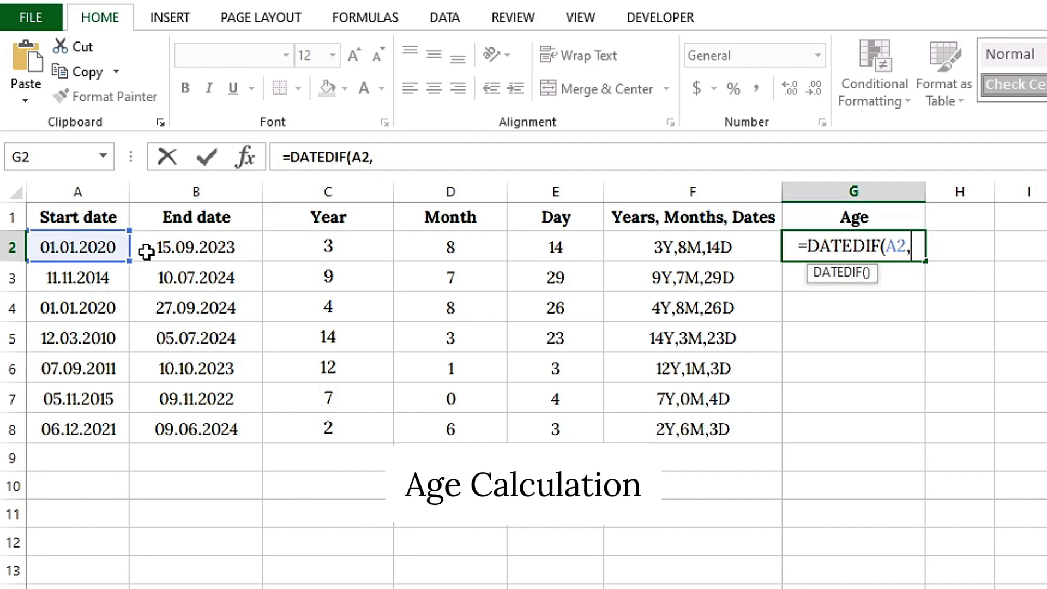
pyautogui.write(' TODAY')
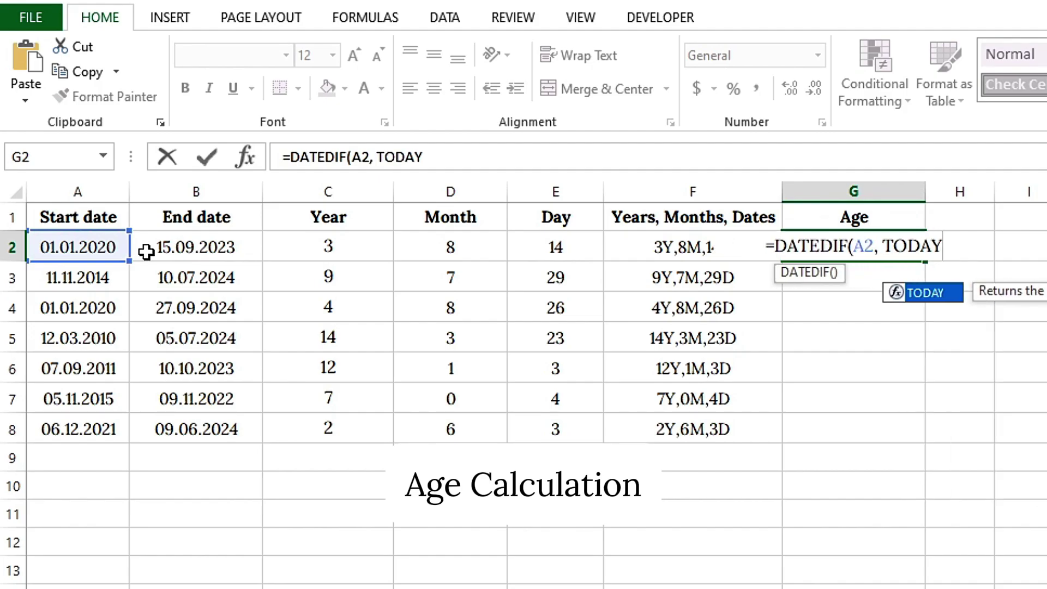
pyautogui.write('()')
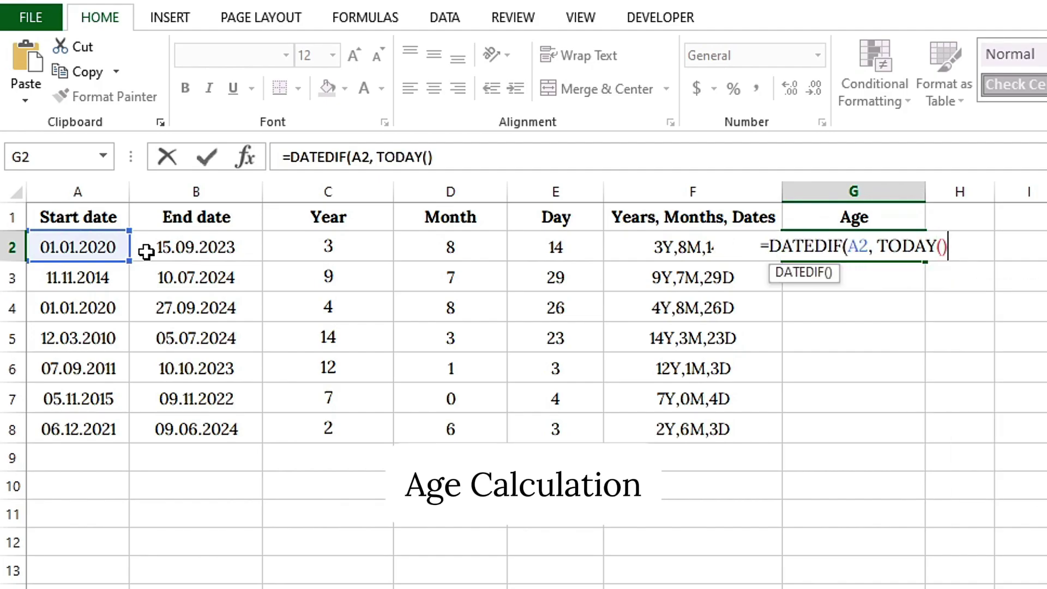
pyautogui.write(',')
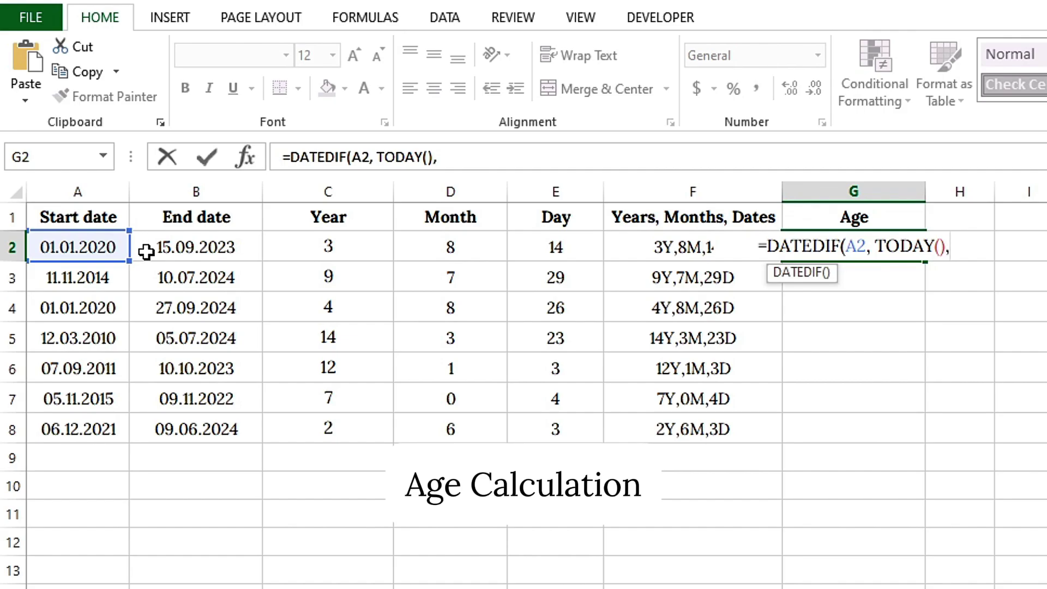
pyautogui.write(' "Y")')
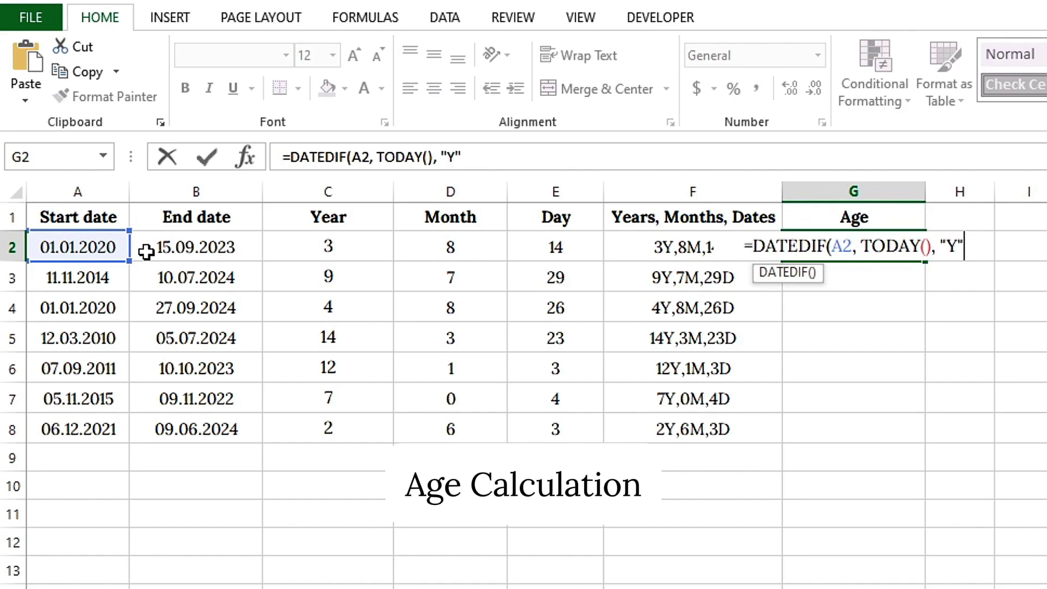
pyautogui.press('Return')
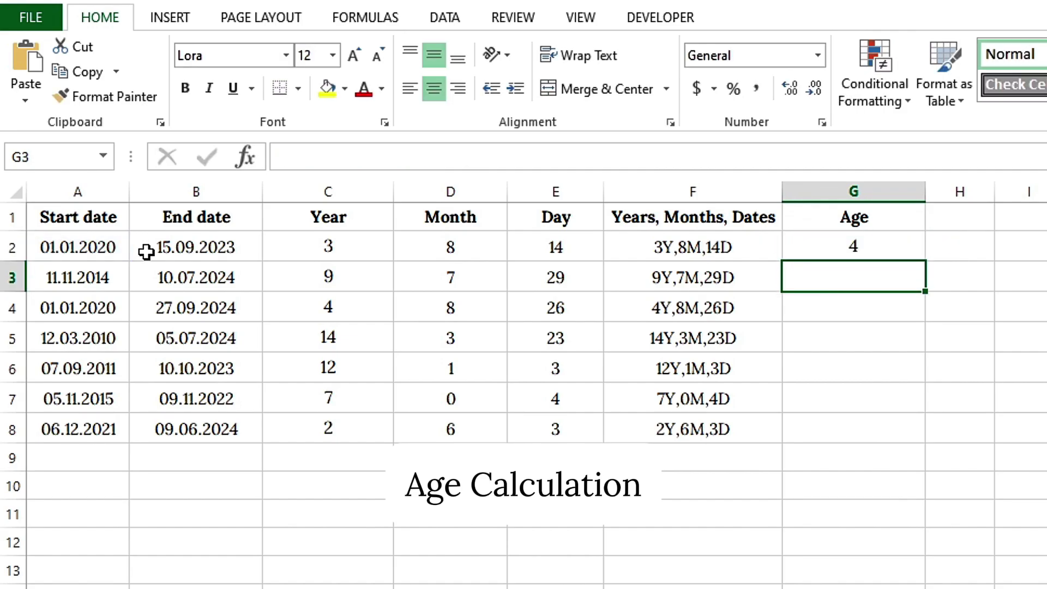
# Step: Fill the Age formula from G2 down through G8
pyautogui.click(900, 249)
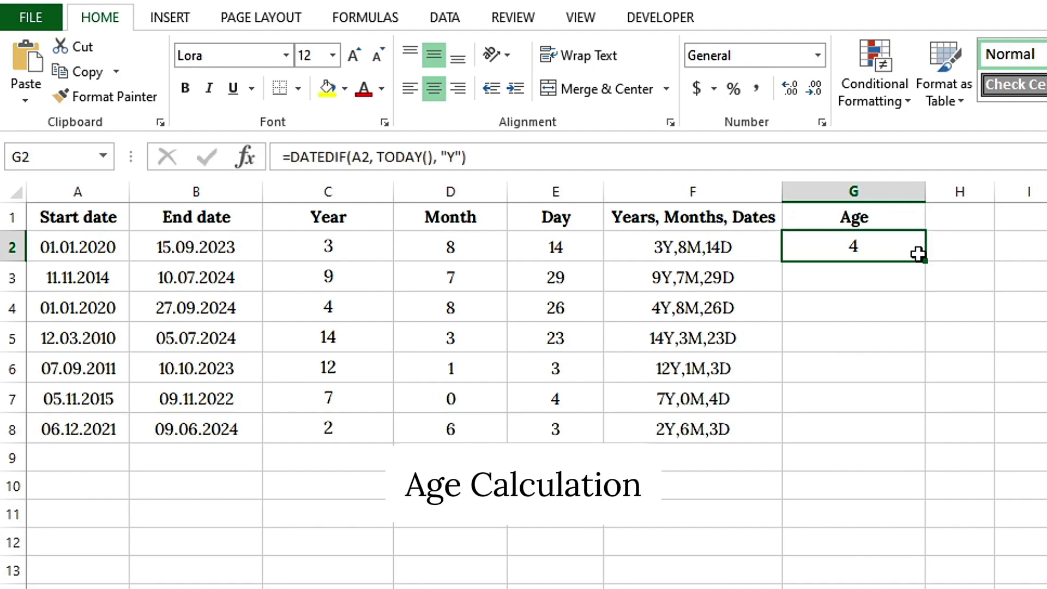
pyautogui.doubleClick(924, 262)
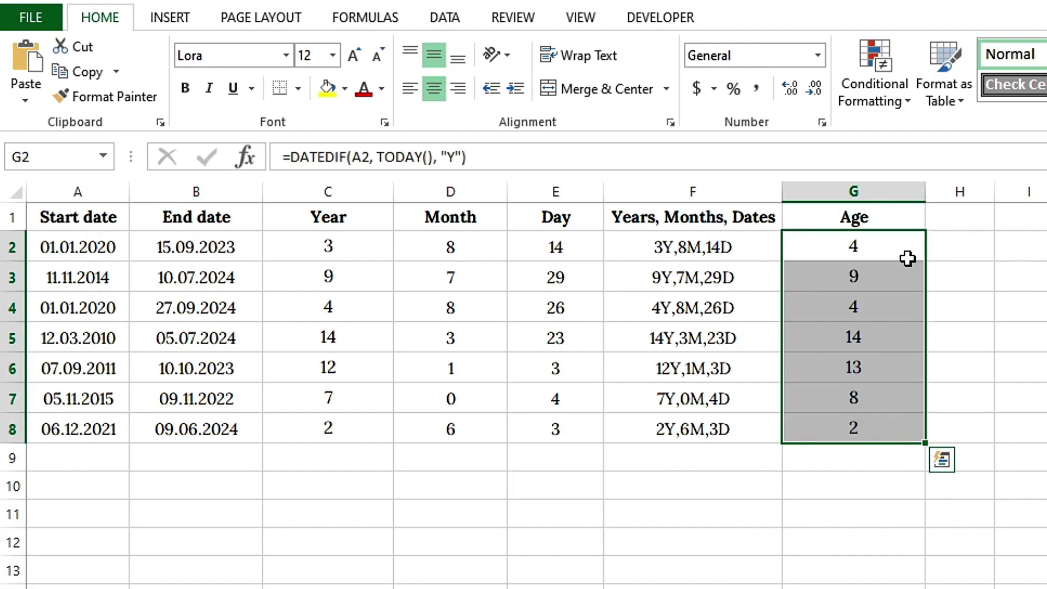
pyautogui.click(621, 247)
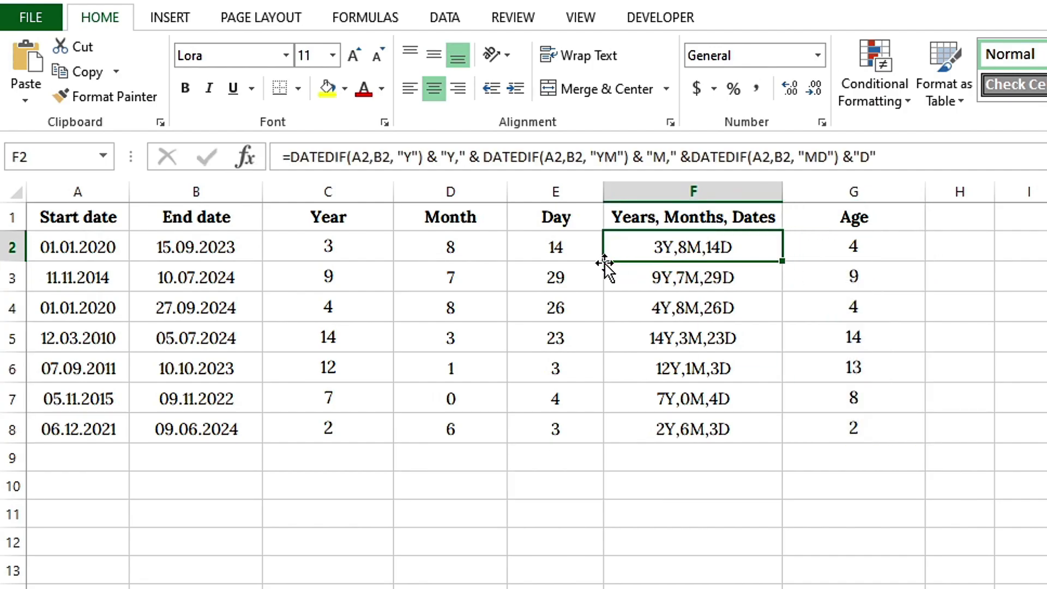
pyautogui.click(113, 229)
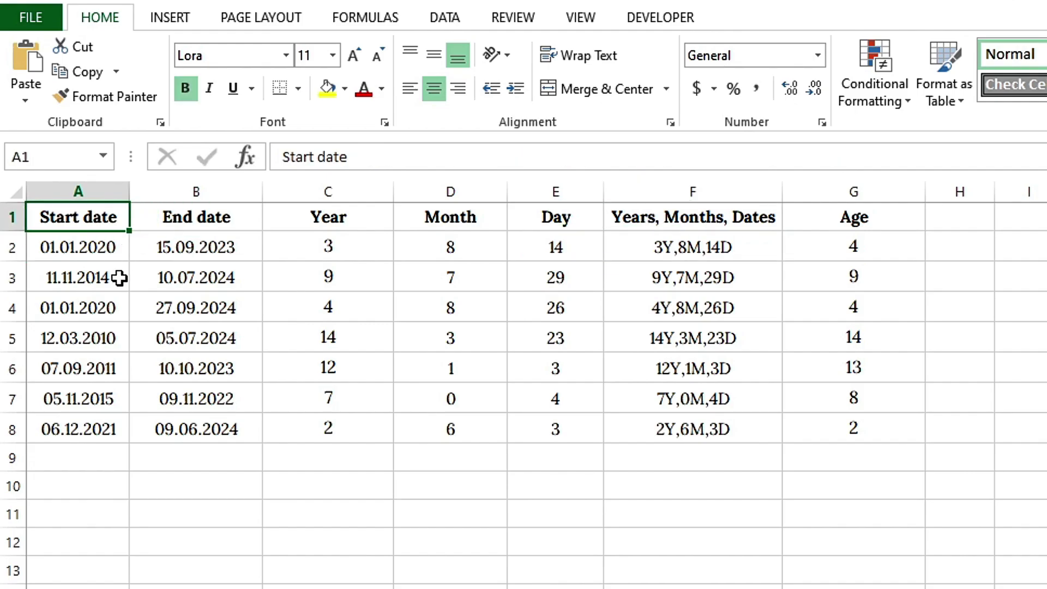